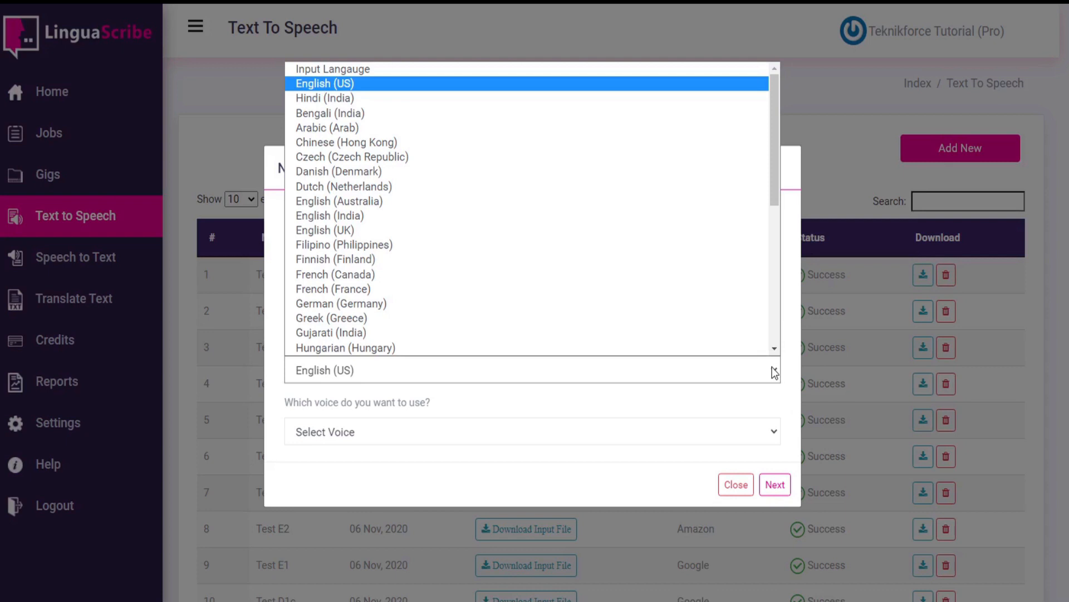
- Look through the available input languages, voices and services for the demo preview task, and close its dialog without creating it
scroll(486, 246, "down", 1)
scroll(459, 228, "down", 5)
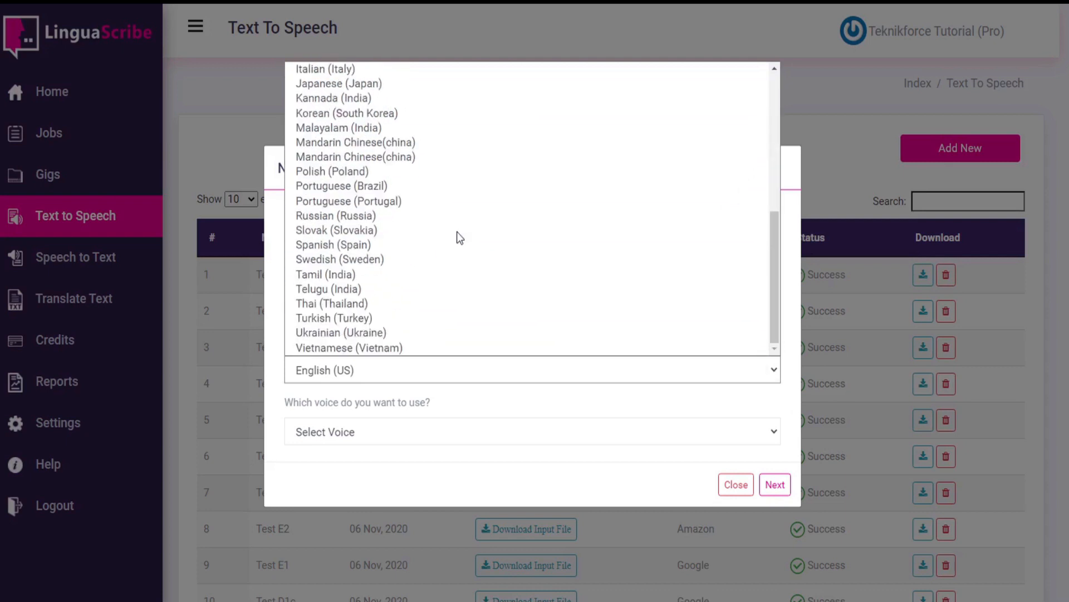
left_click(442, 466)
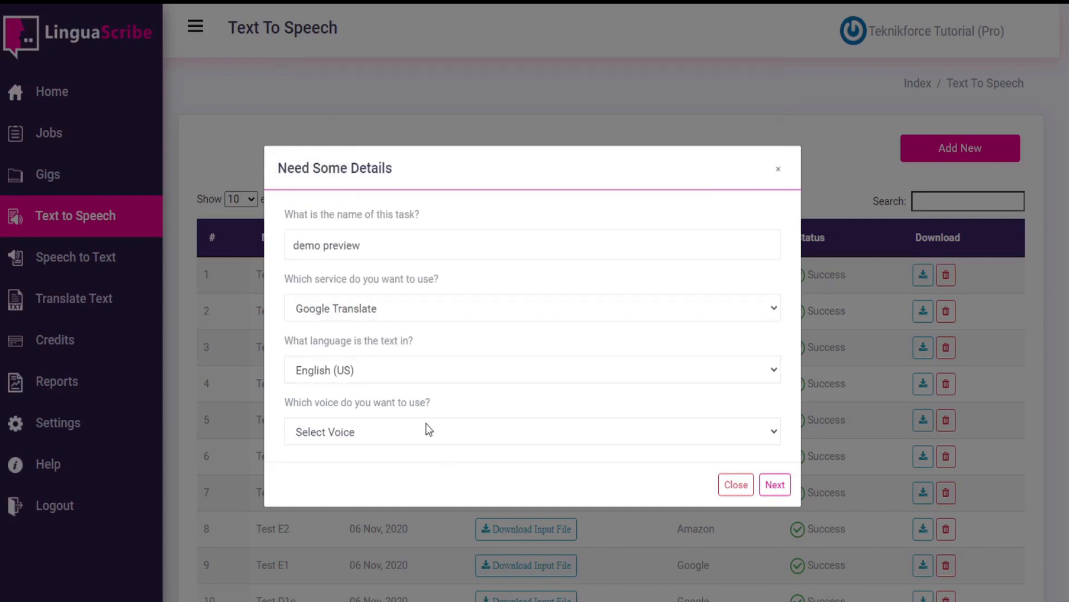
left_click(426, 427)
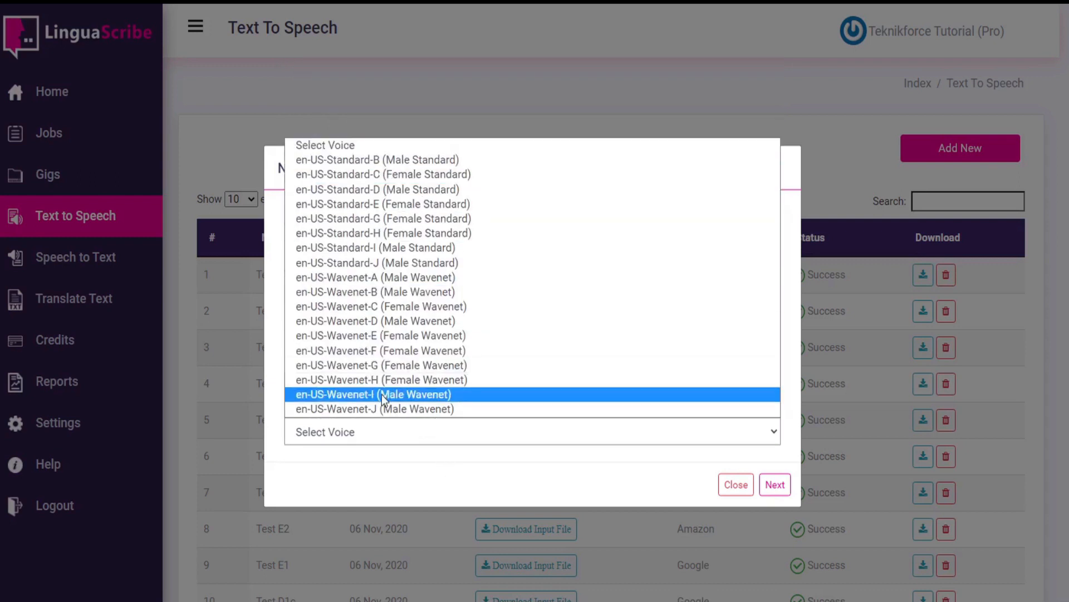
left_click(400, 475)
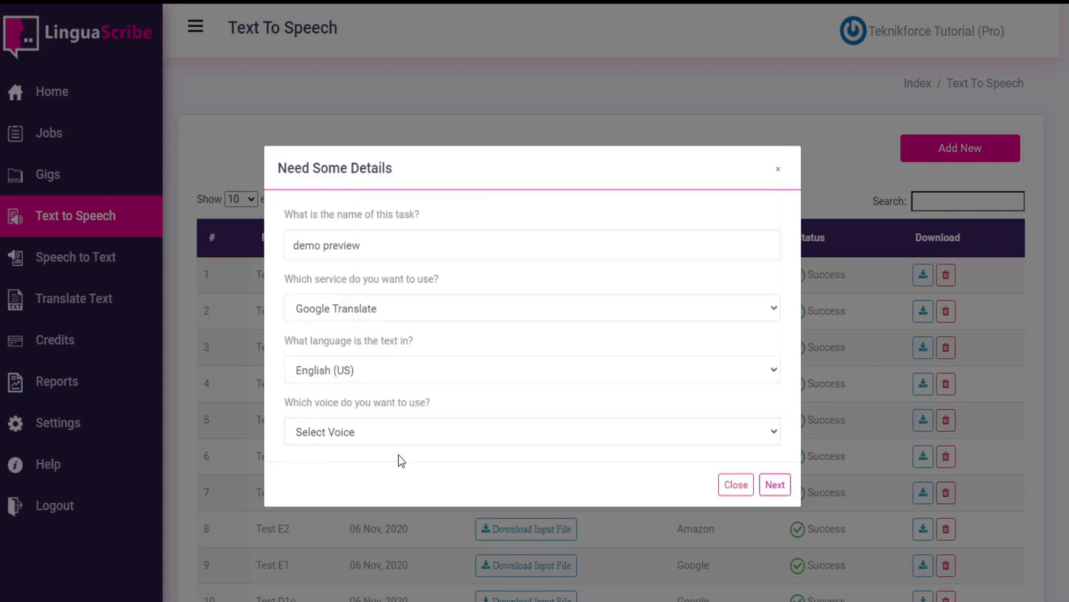
left_click(392, 311)
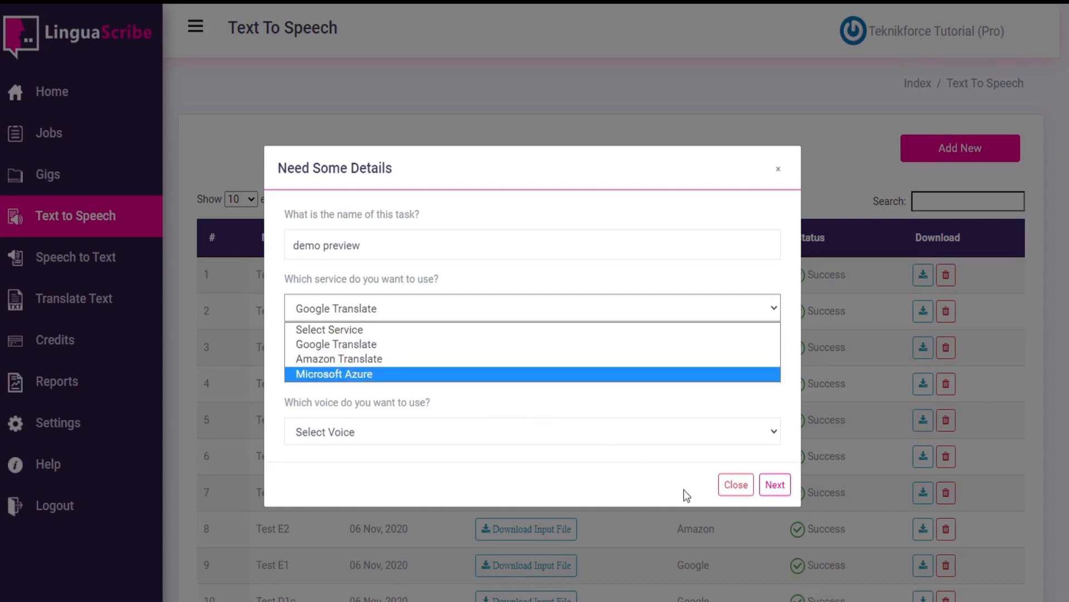
left_click(736, 485)
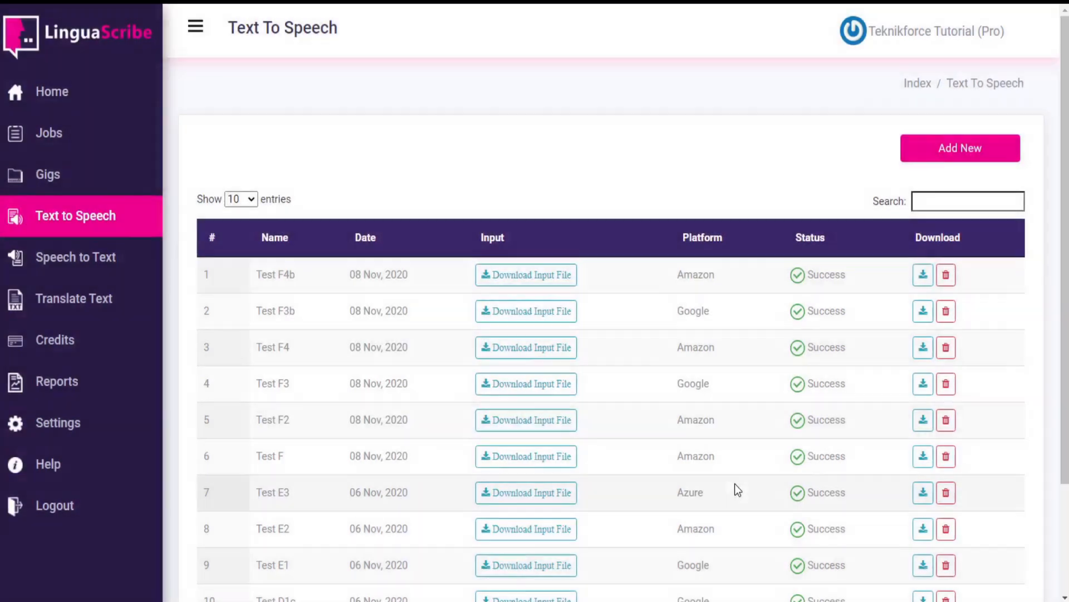
- Review the home dashboard's task lists for speech to text, translation and text to speech, down to the last completed gigs
left_click(96, 102)
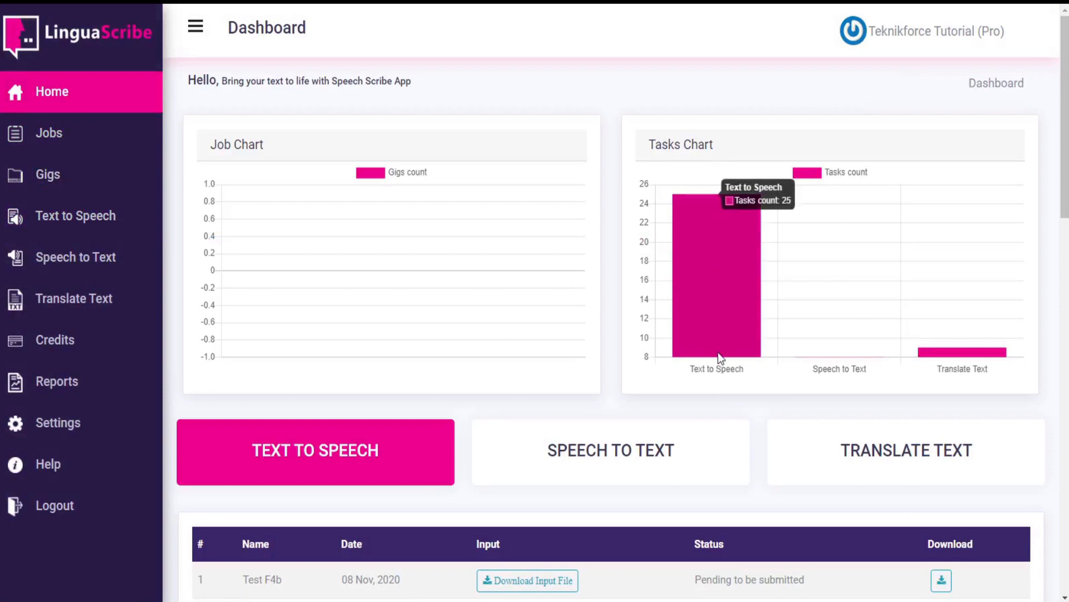
left_click(671, 459)
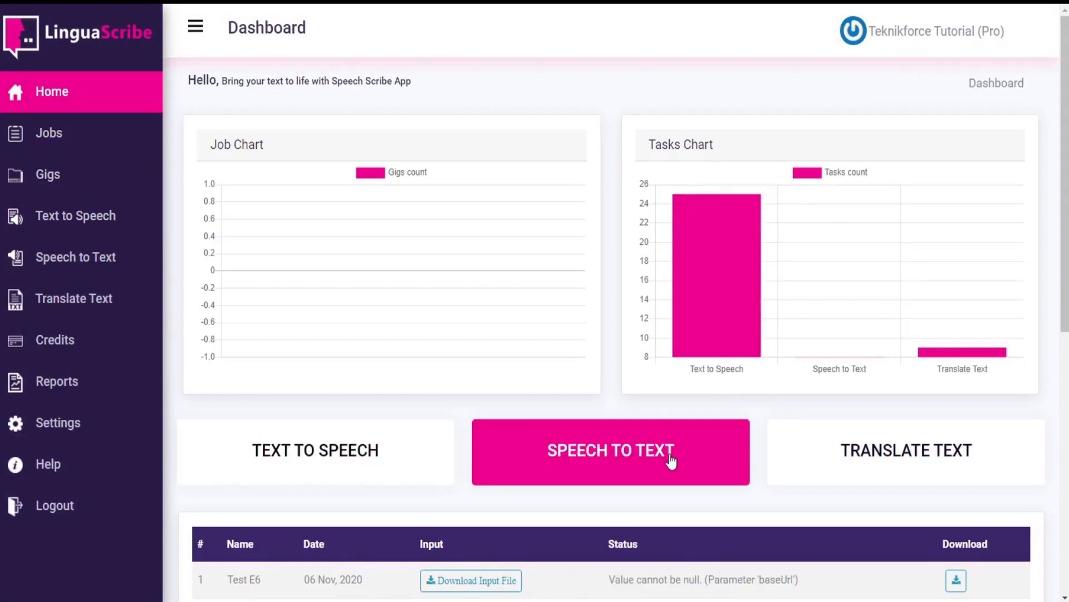
left_click(948, 451)
left_click(361, 450)
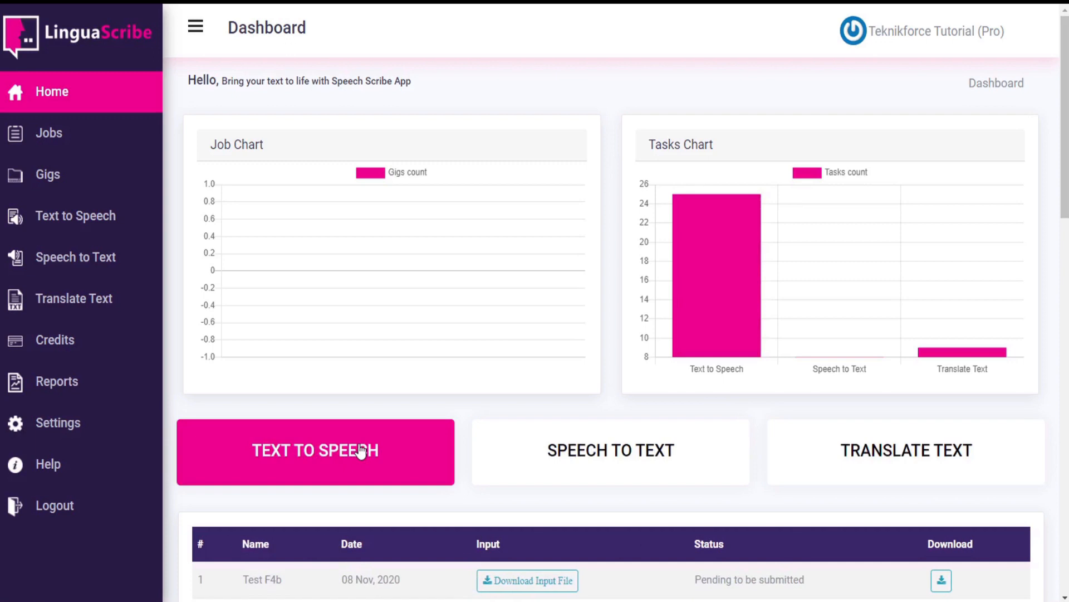
scroll(361, 450, "down", 8)
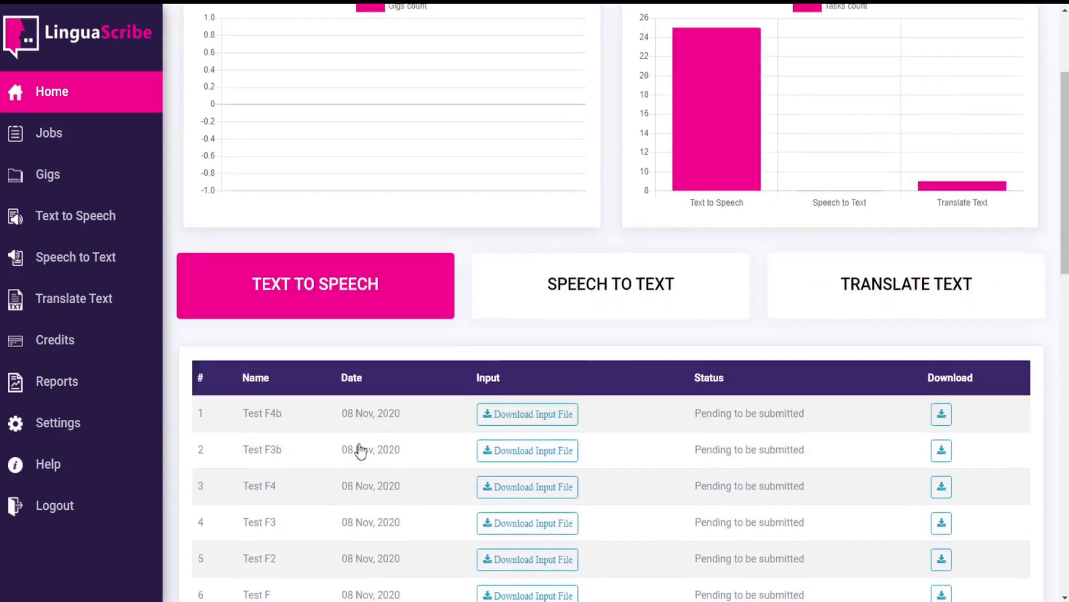
scroll(359, 443, "down", 5)
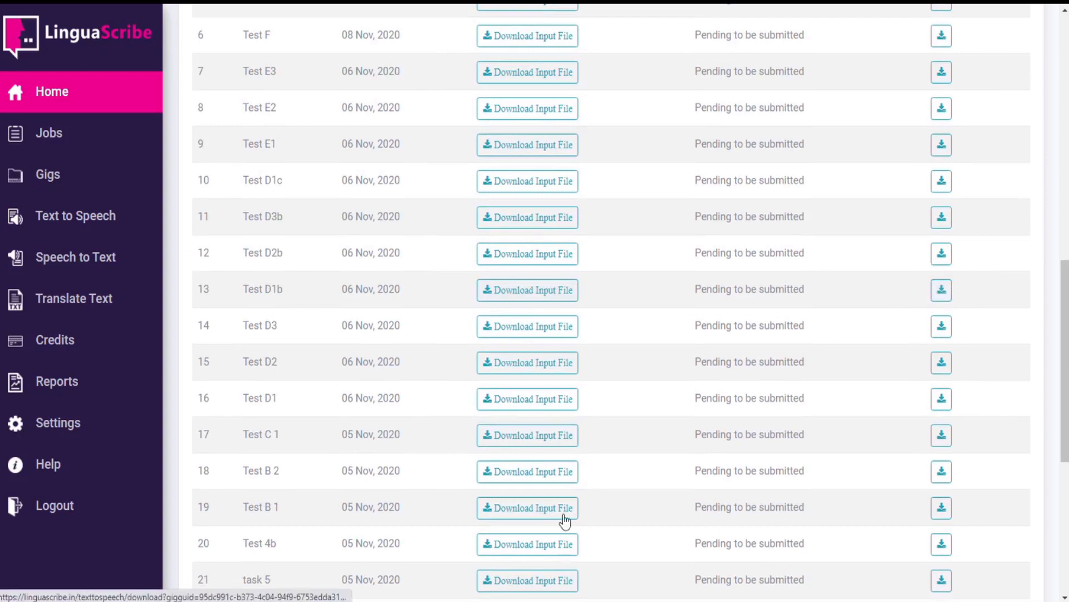
scroll(536, 526, "down", 7)
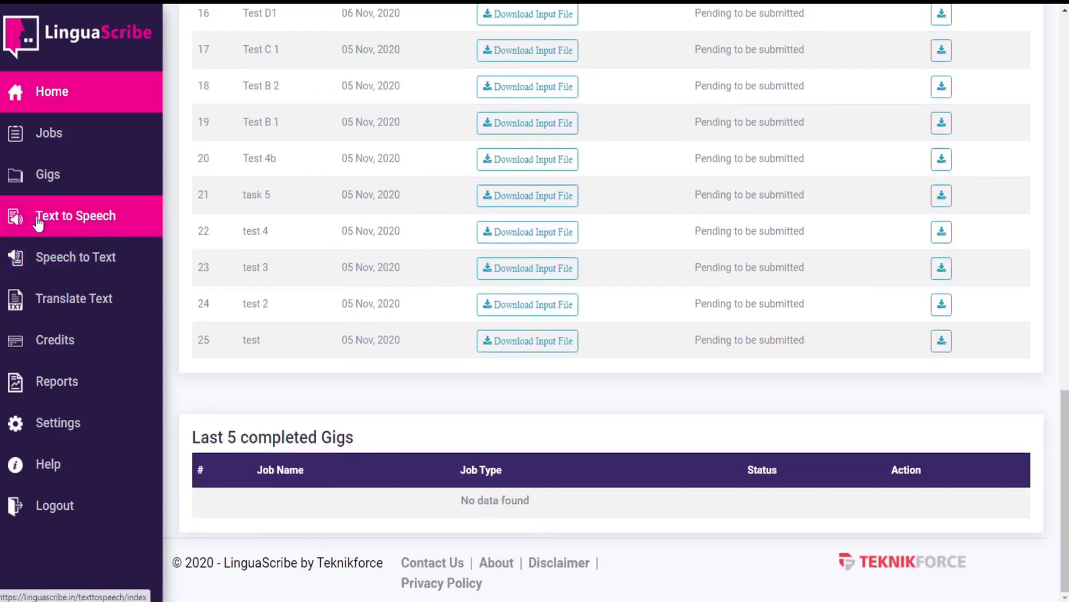
- Start a new text-to-speech task named LinguaScribe Intro that uses the Google Translate service
left_click(87, 218)
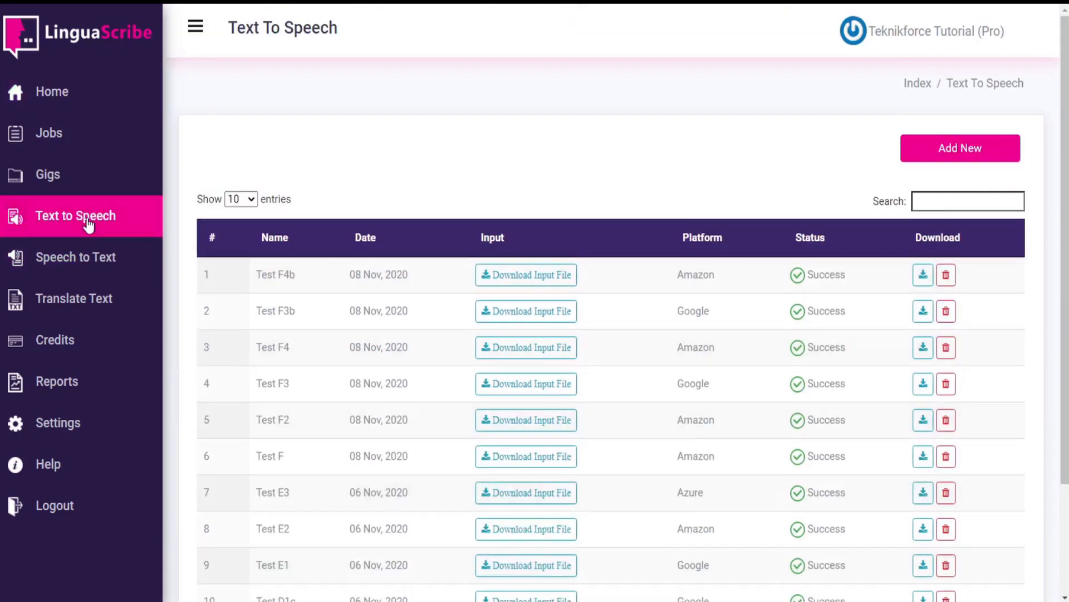
left_click(966, 150)
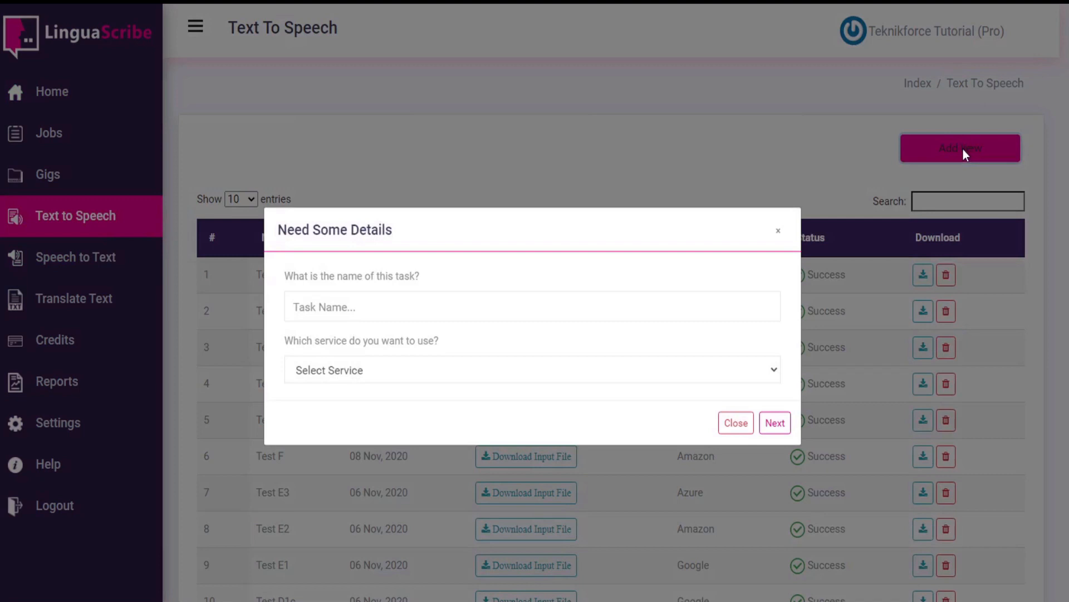
left_click(320, 308)
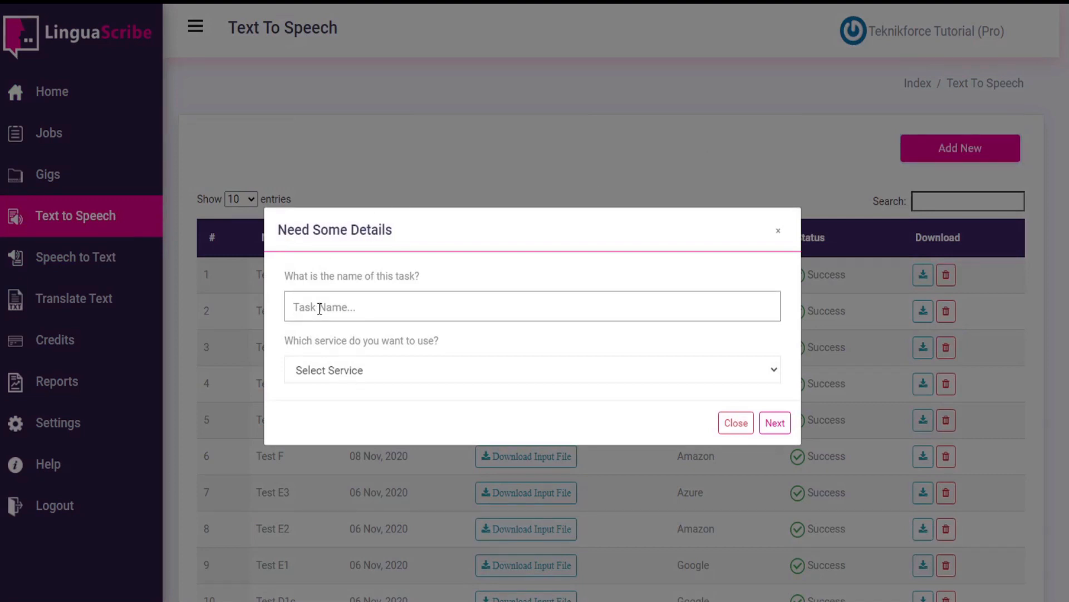
type("L")
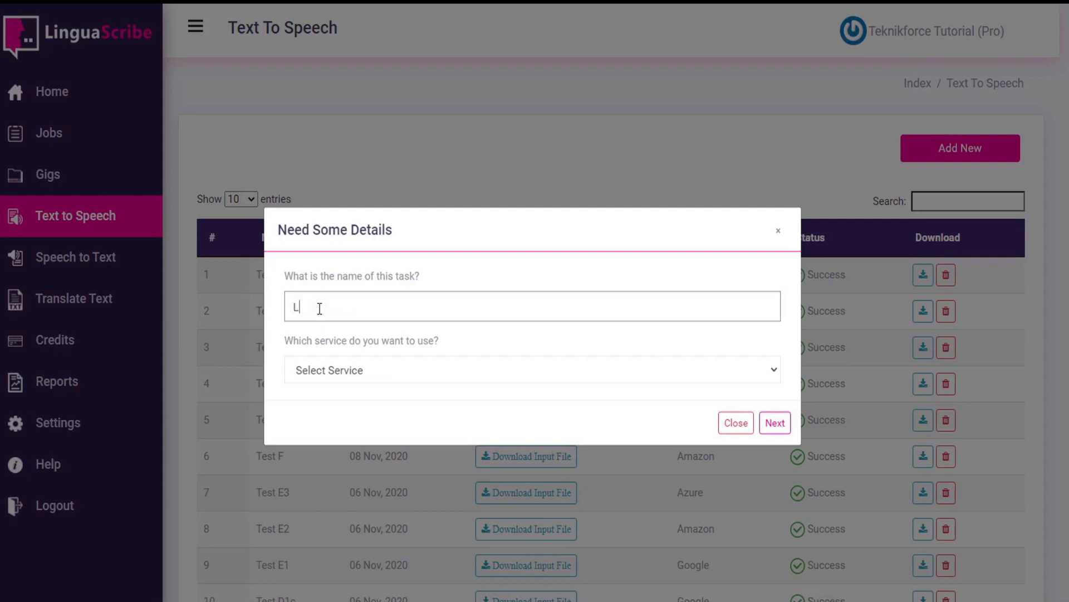
type("inguaScribe Intro")
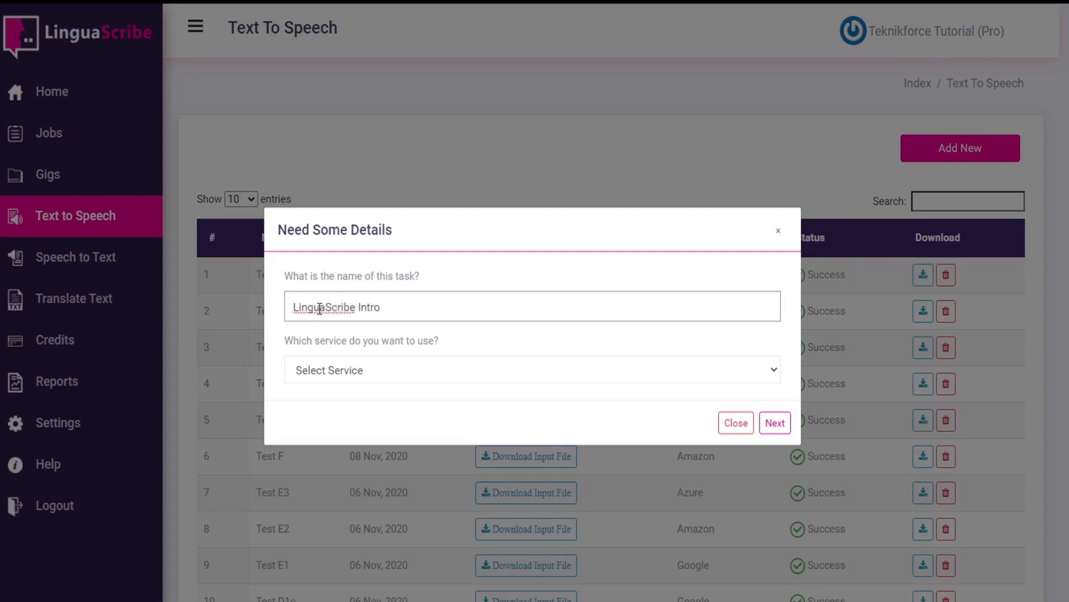
left_click(370, 371)
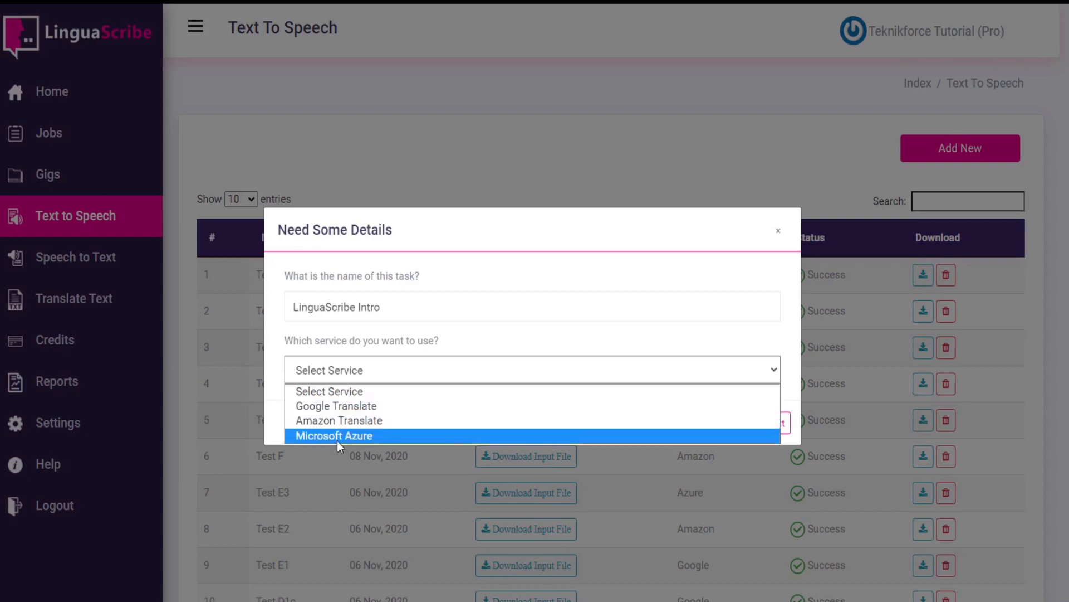
left_click(346, 406)
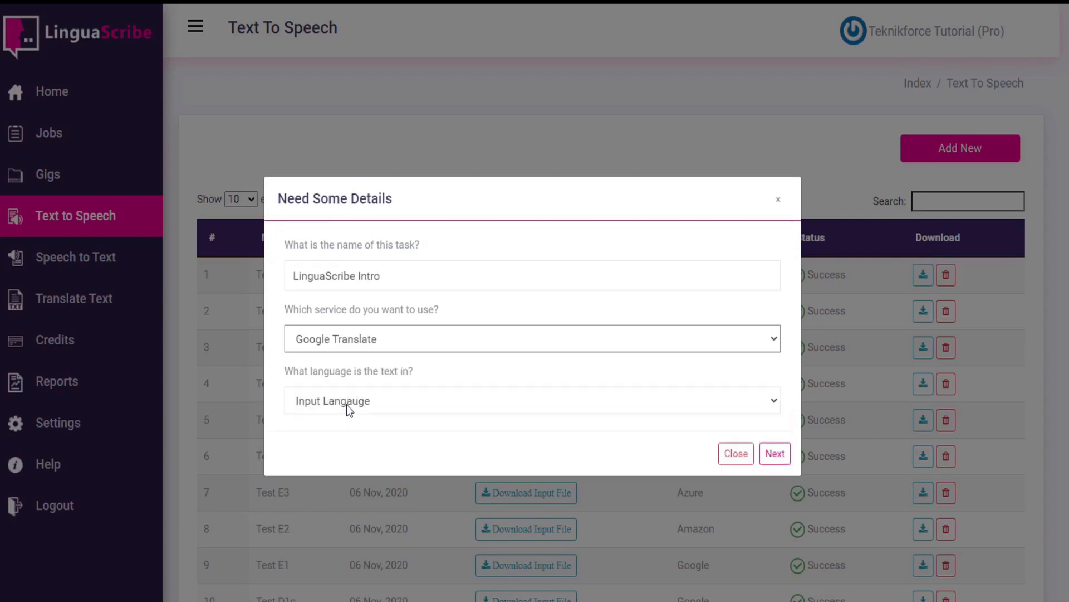
- Set the new task's input language to English (US)
left_click(346, 403)
left_click(346, 403)
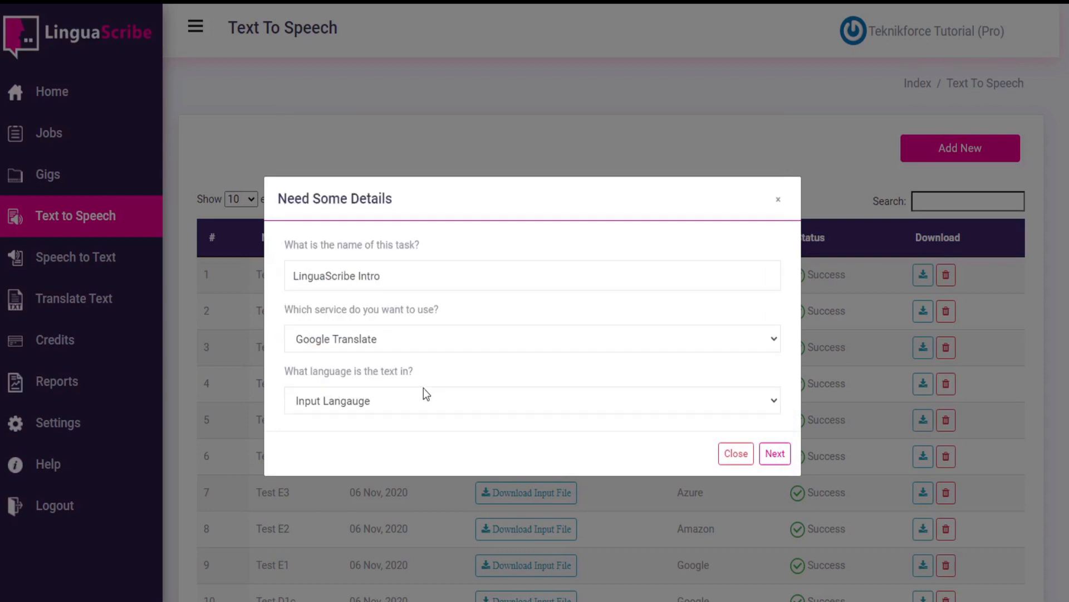
left_click(355, 400)
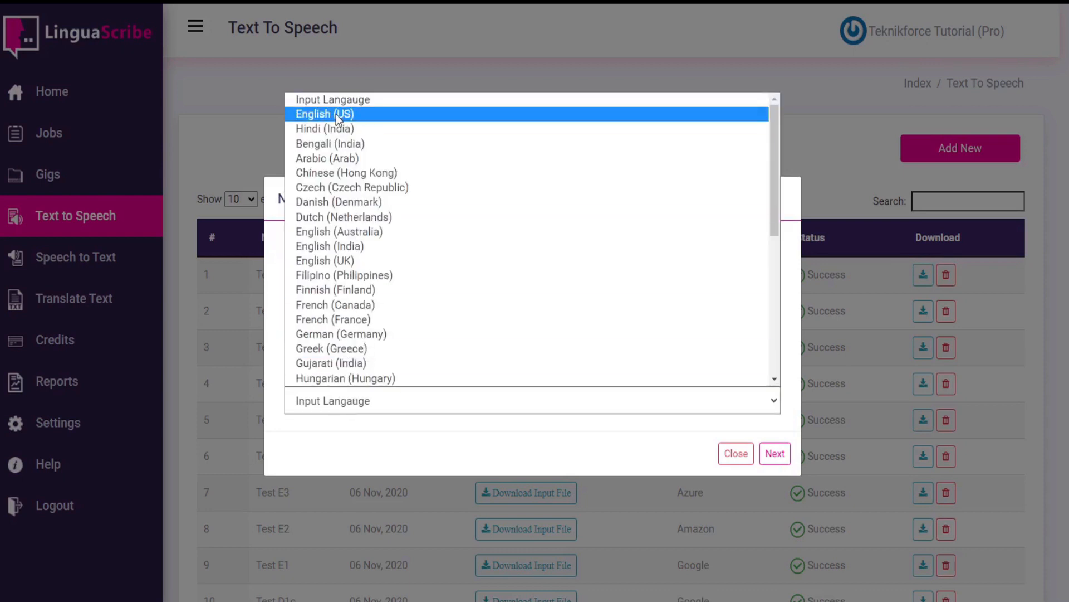
scroll(355, 196, "down", 5)
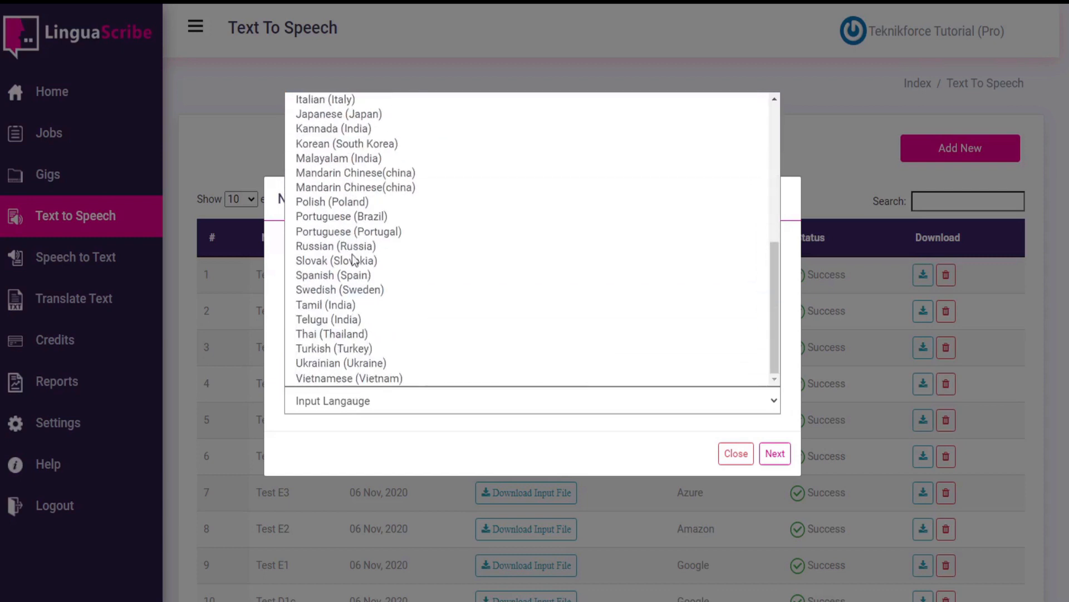
scroll(342, 334, "up", 6)
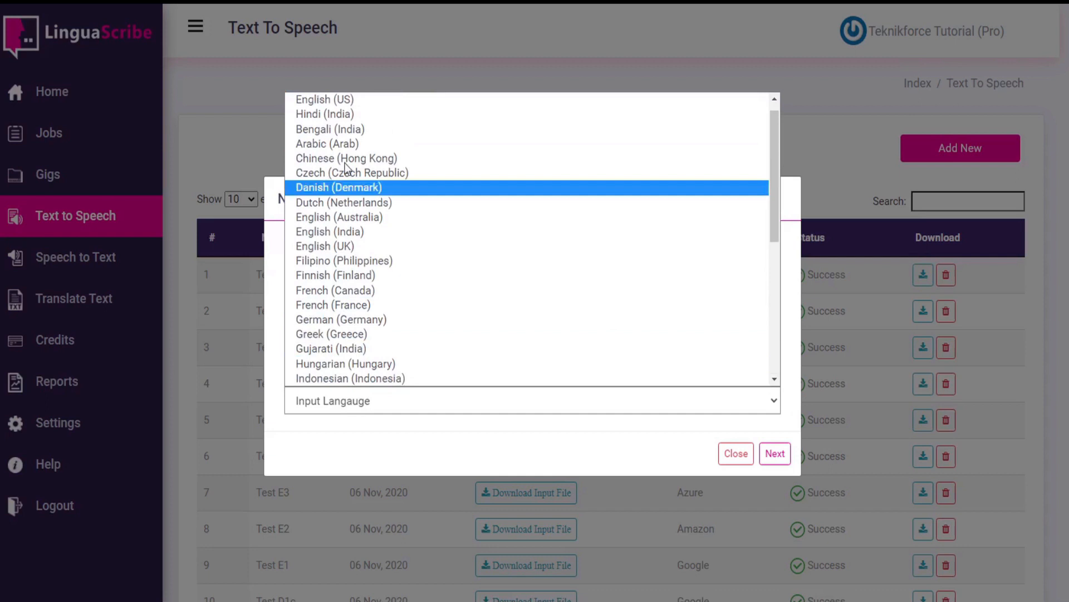
left_click(336, 101)
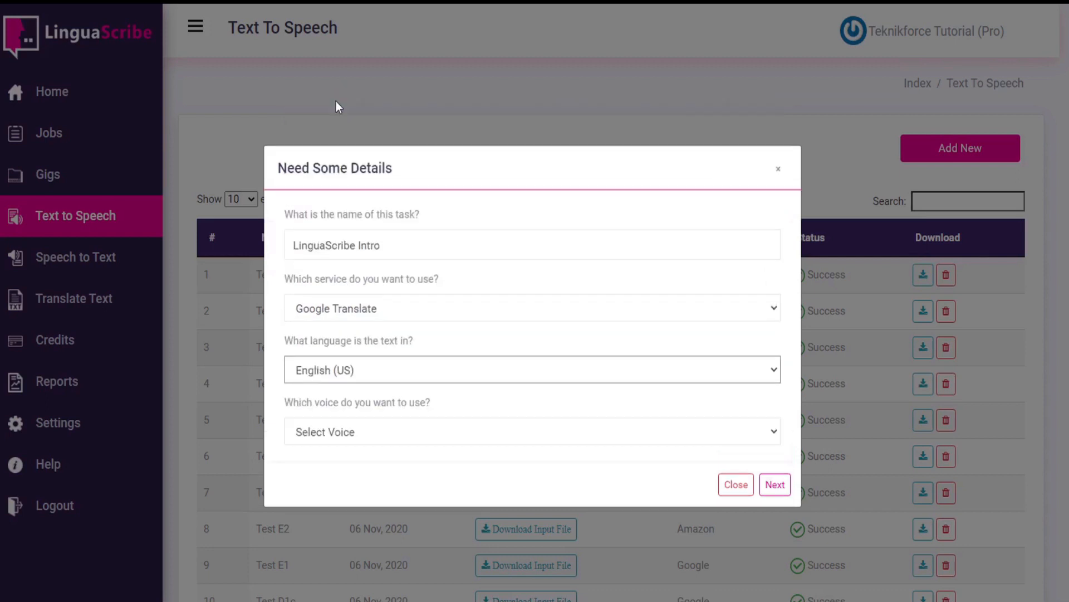
- Select and play samples of the male voices en-US-Standard-B and en-US-Wavenet-B
left_click(366, 431)
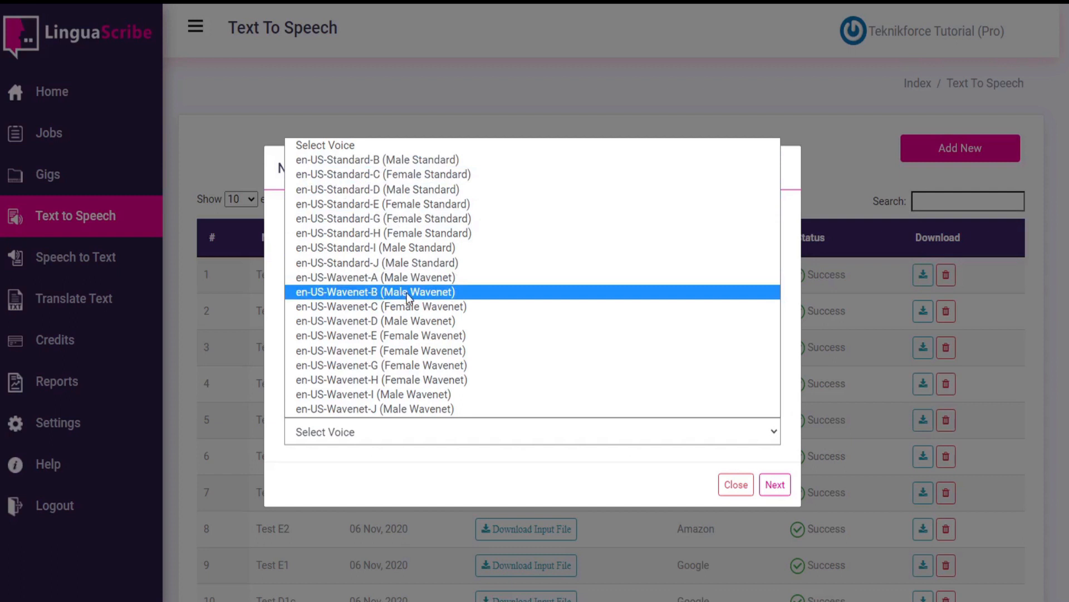
left_click(399, 159)
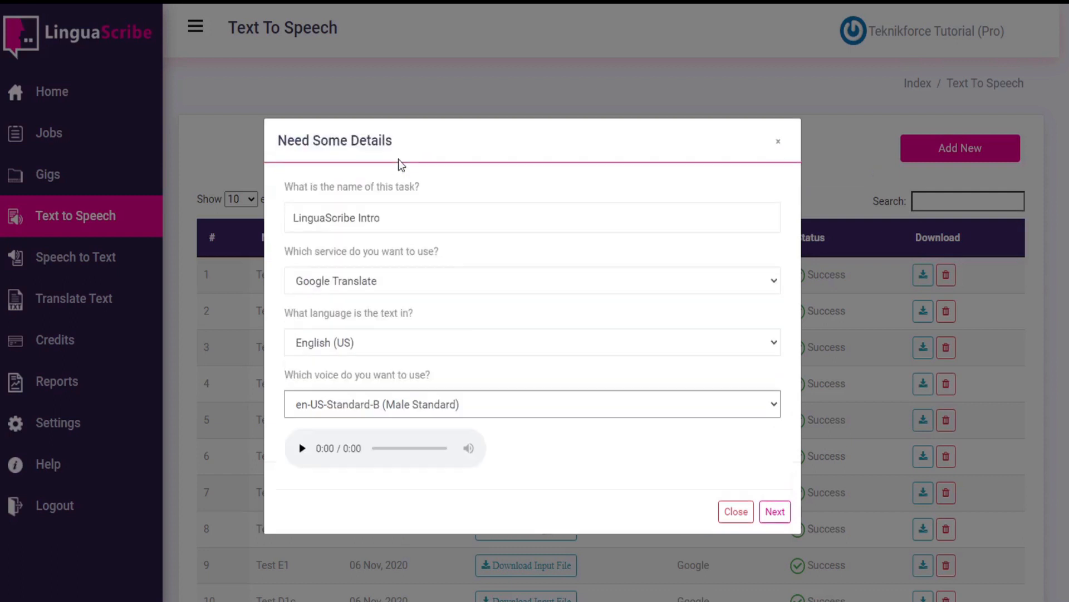
left_click(302, 449)
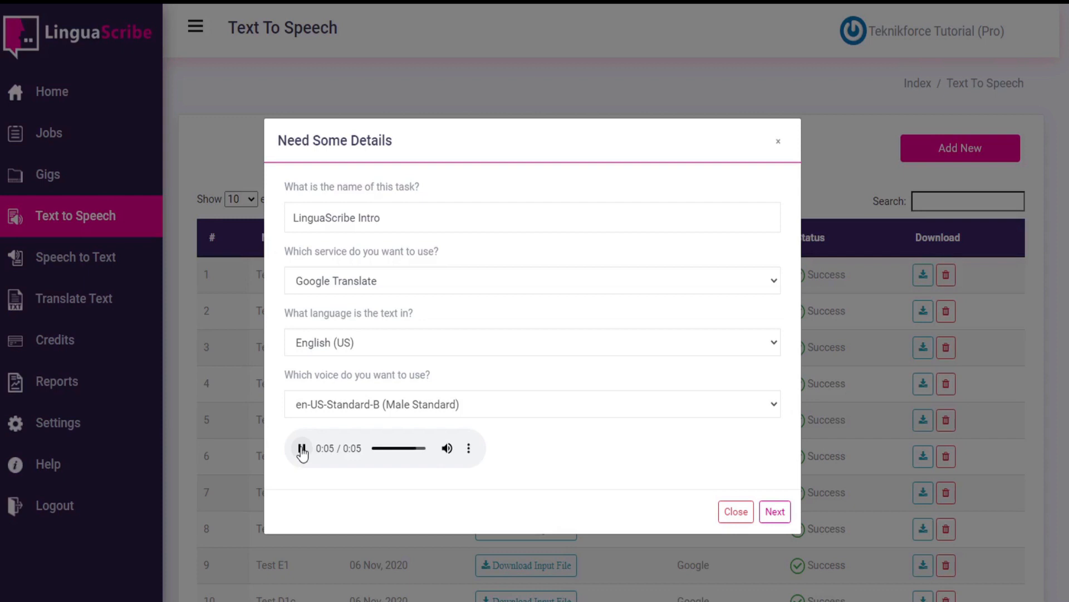
left_click(372, 401)
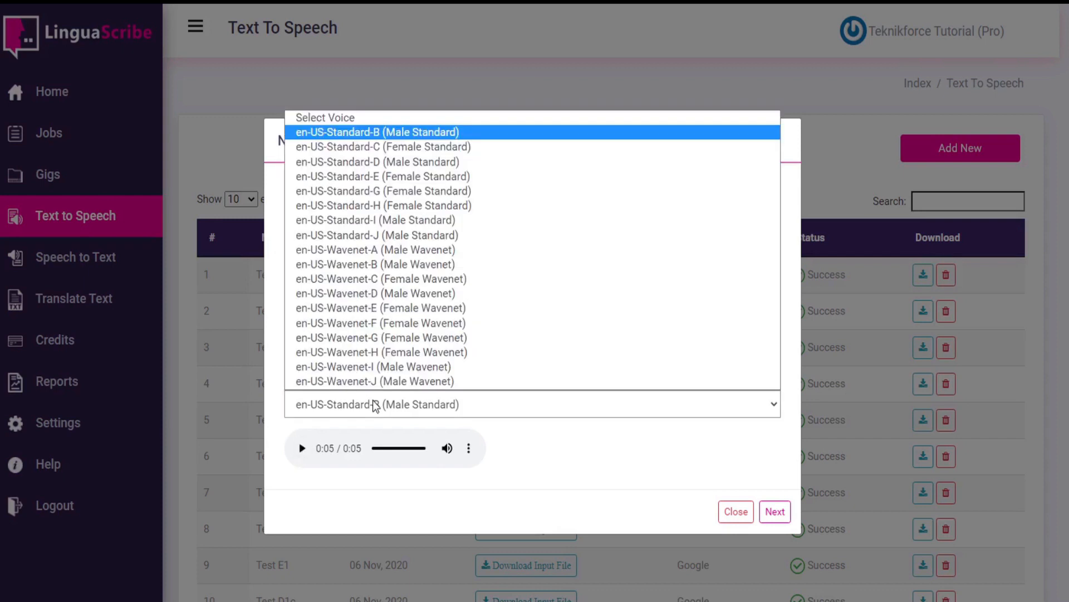
left_click(404, 265)
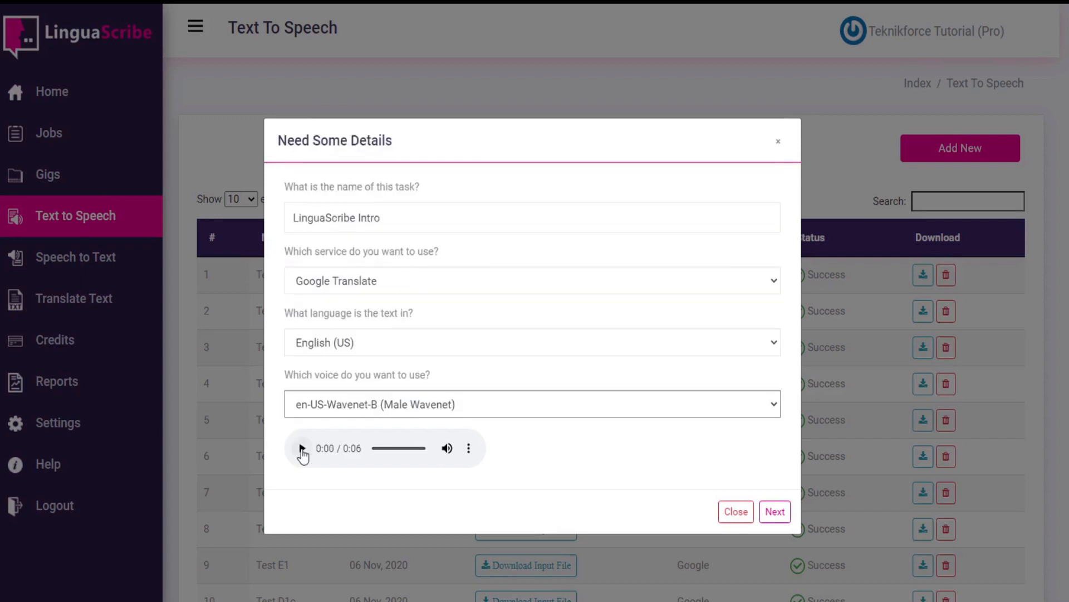
left_click(302, 449)
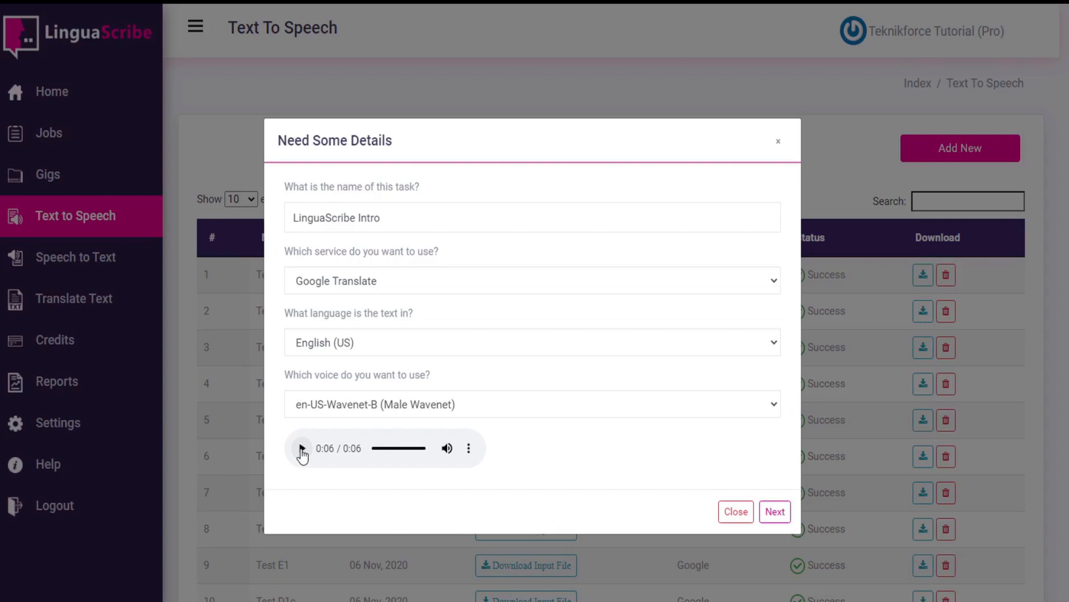
- Play a sample of the female voice en-US-Wavenet-C, and select en-US-Standard-C (Female Standard) and play its sample
left_click(356, 405)
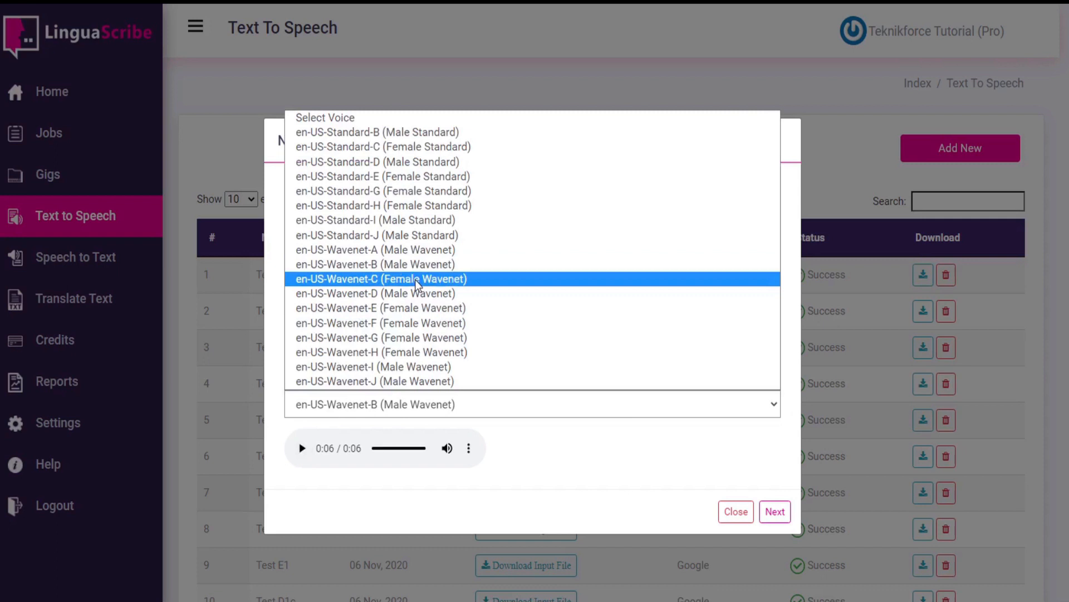
left_click(418, 278)
left_click(302, 449)
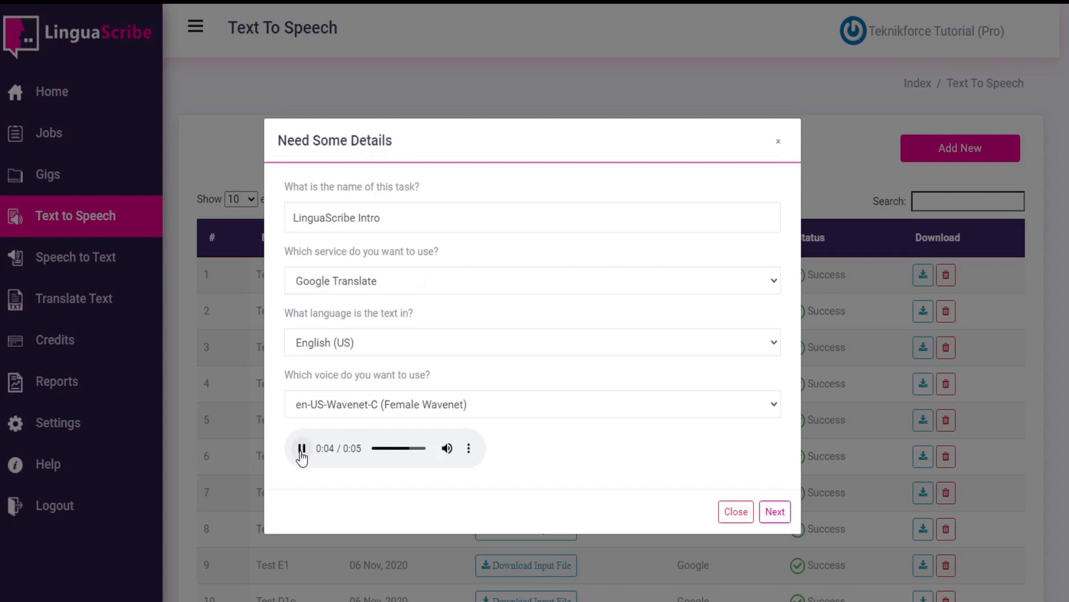
left_click(319, 409)
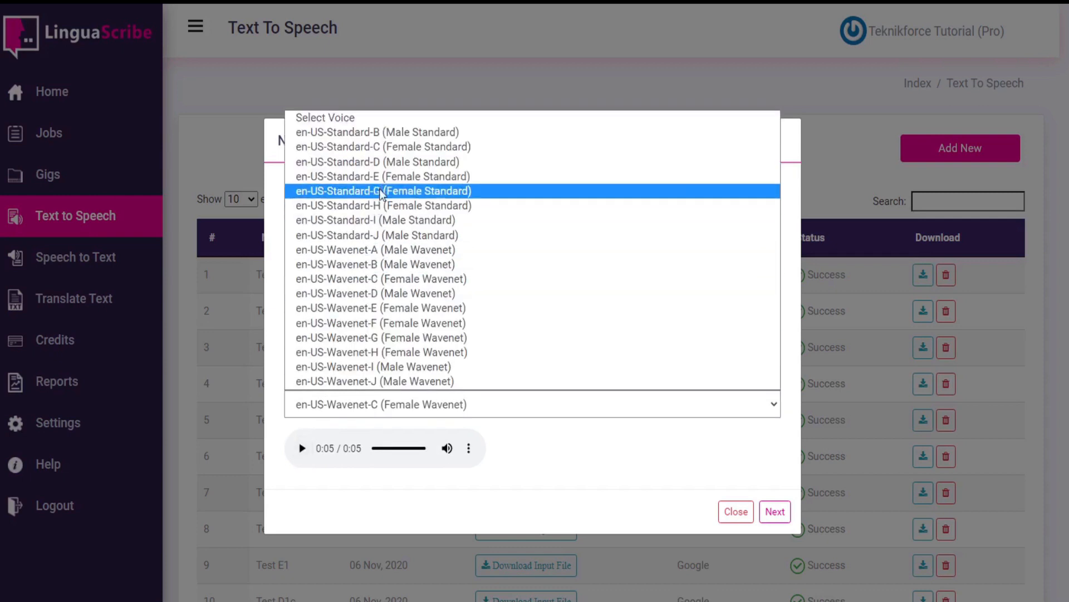
left_click(397, 148)
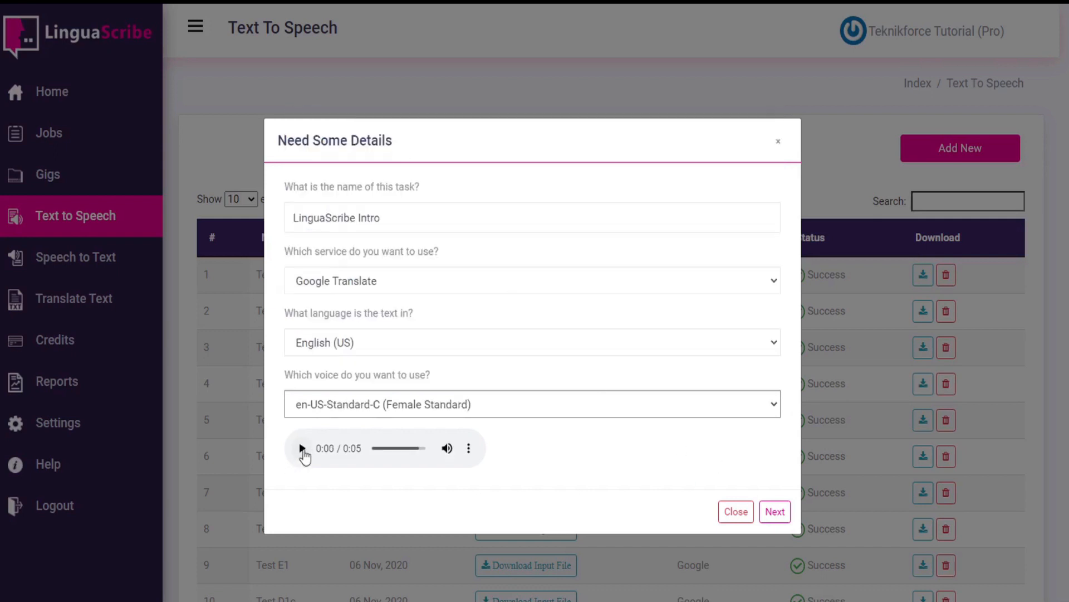
left_click(302, 449)
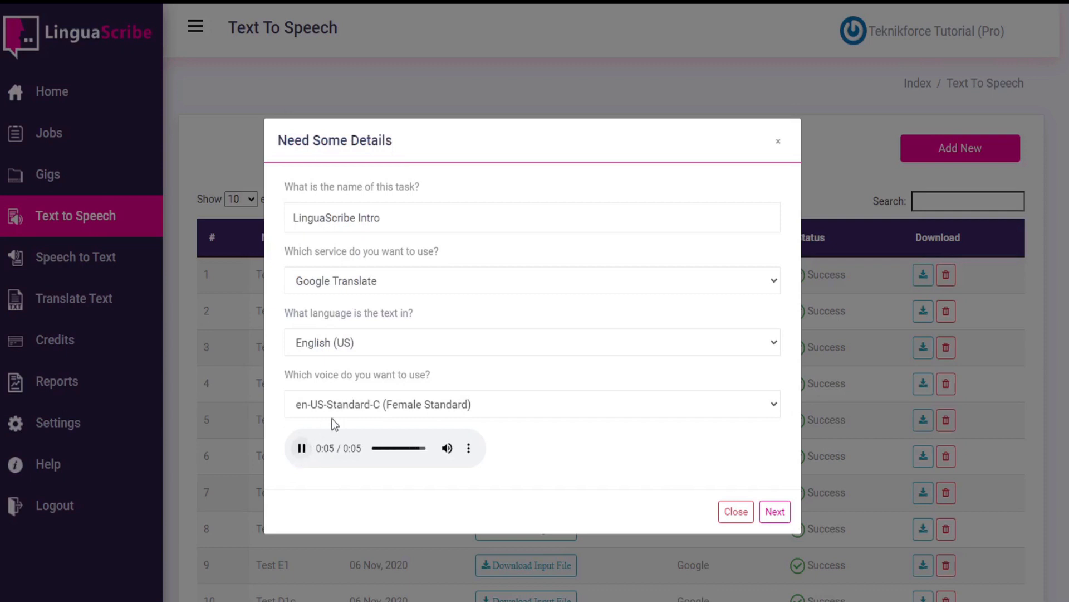
- Choose the en-US-Wavenet-I (Male Wavenet) voice for the task and proceed to its content
left_click(369, 402)
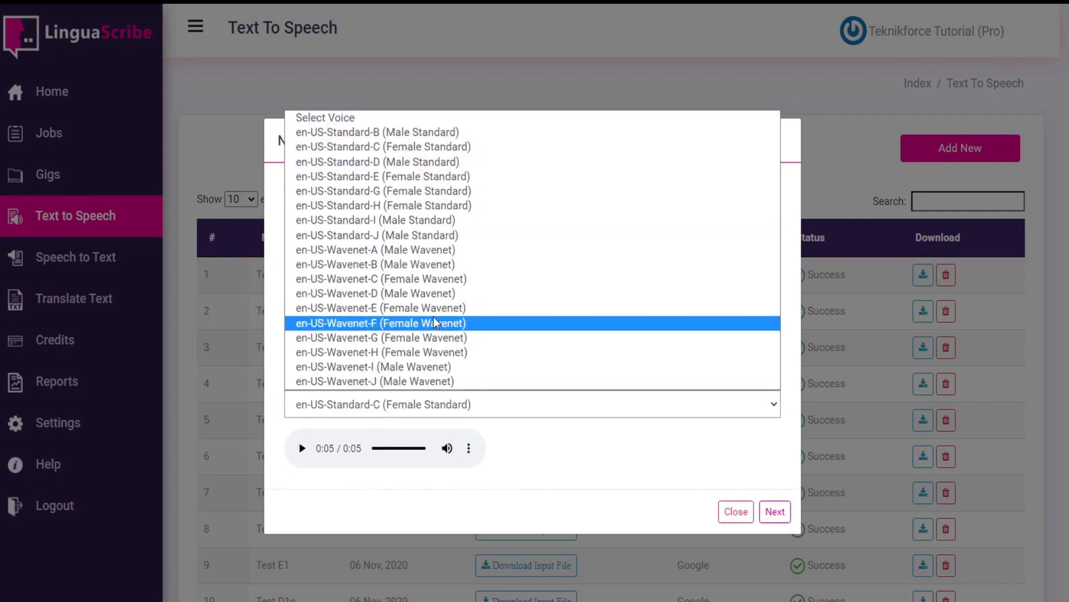
left_click(394, 365)
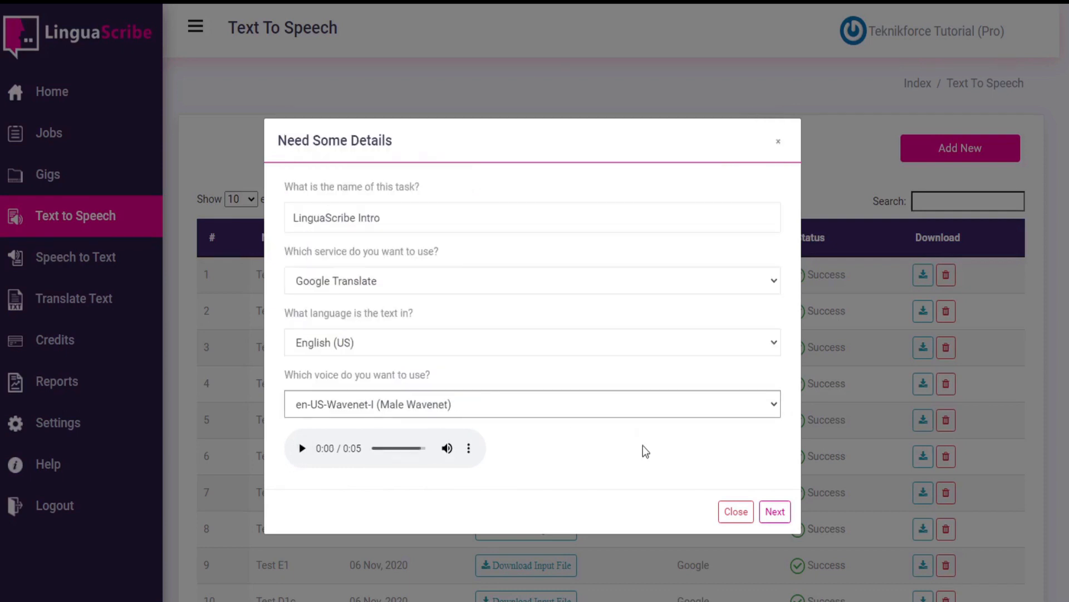
left_click(774, 511)
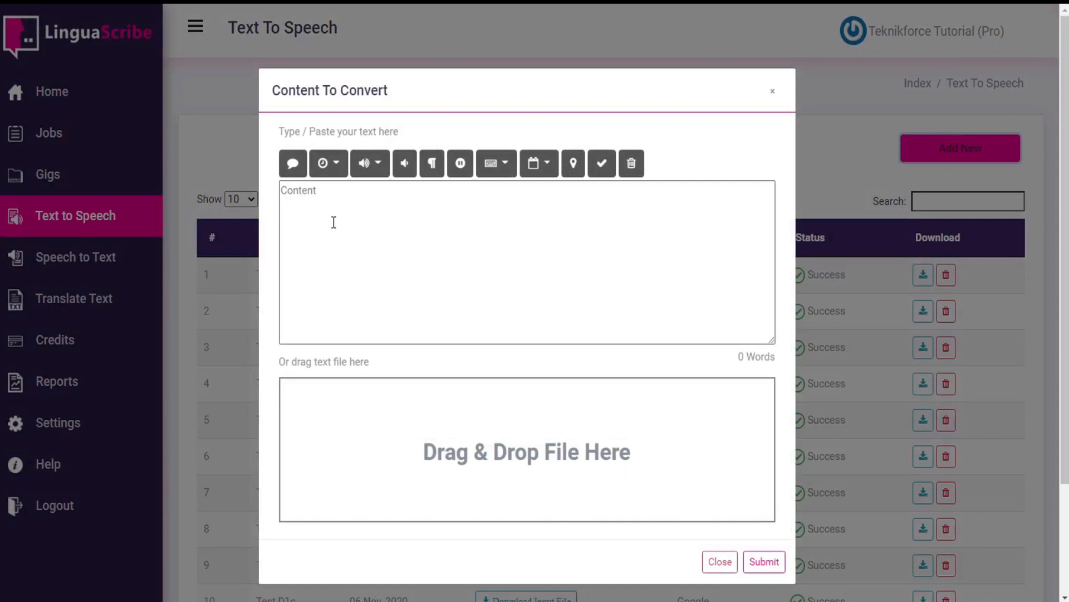
- Enter the announcement beginning "TeknikForce is pleased to announce LinguaScribe" as the content to convert and submit the task
left_click(298, 199)
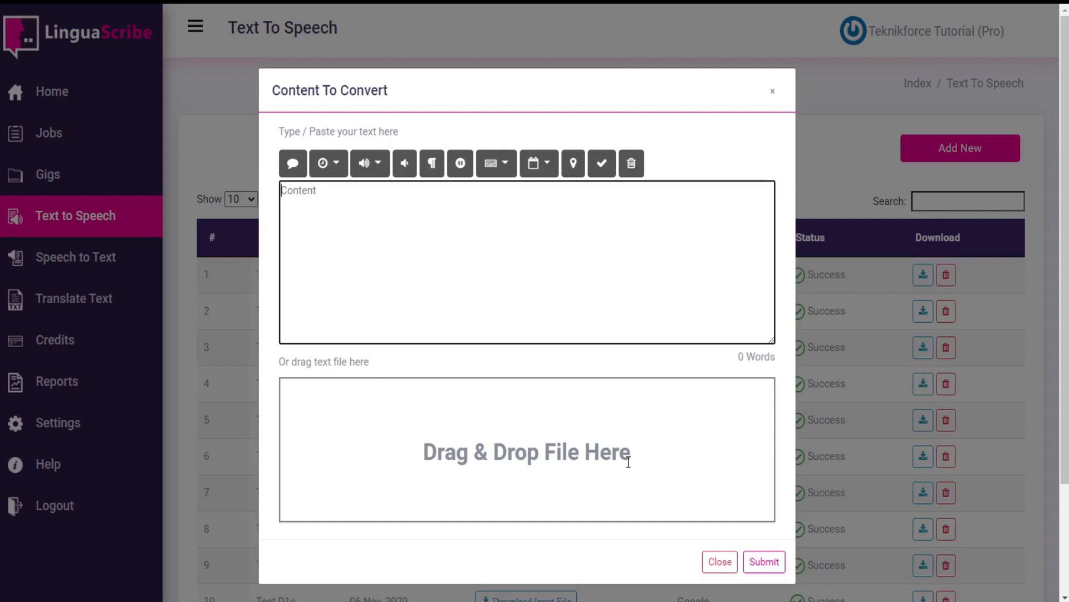
left_click(583, 491)
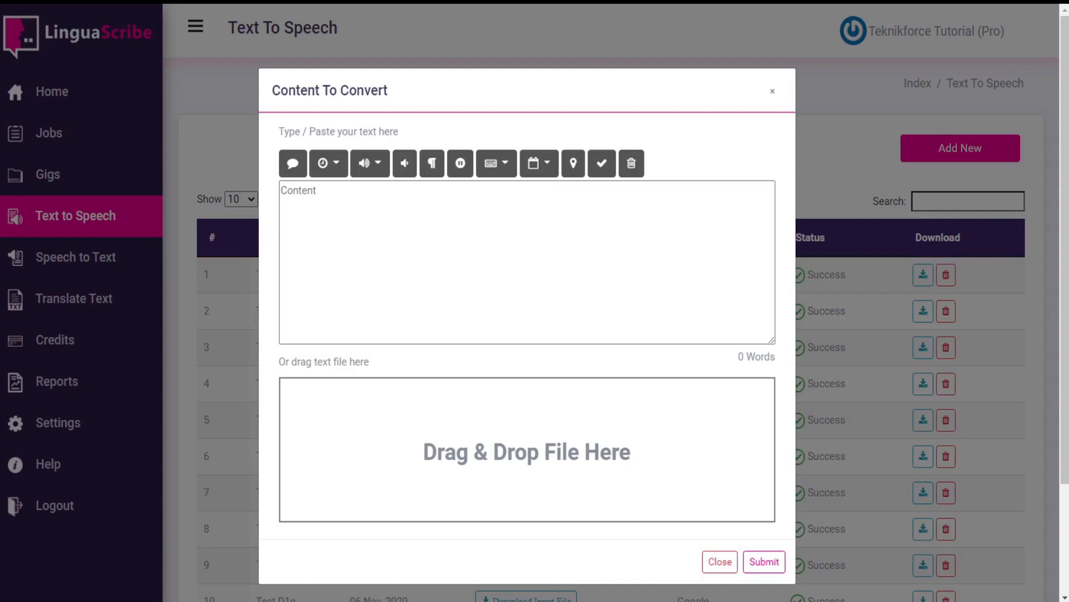
left_click(384, 277)
type("TeknikForce is pleased to announce LinguaScribe, today's most advanced multilingual translation app, with the ability to quickly translate, transcribe, or voiceover in 100+ different languages using A.I. technology. It's bleeping amazing, and your 1st choice for content localization. Get it on 110520.")
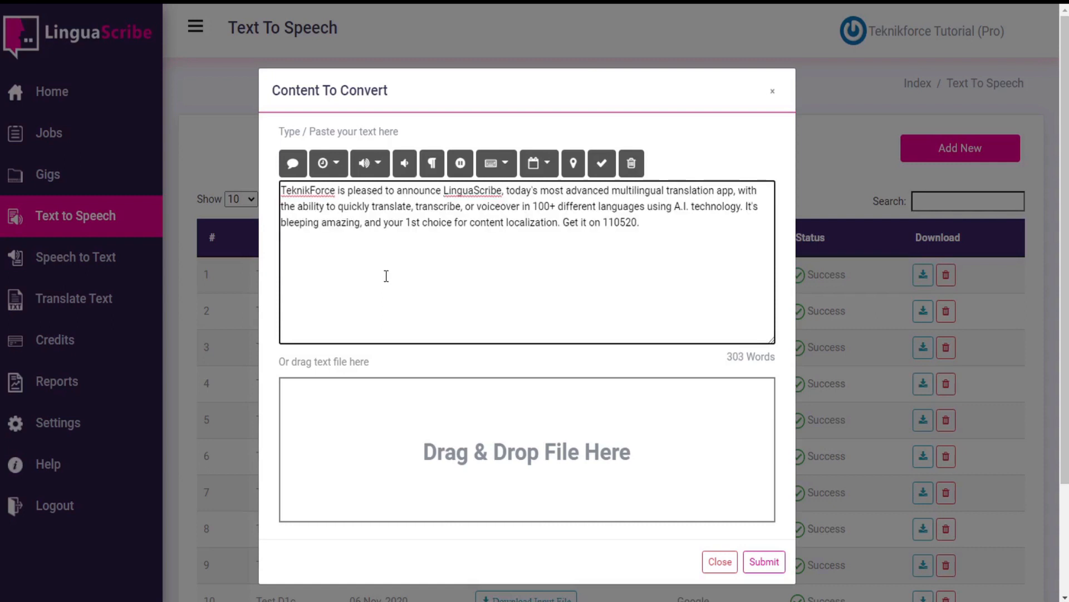
left_click(404, 271)
left_click(764, 563)
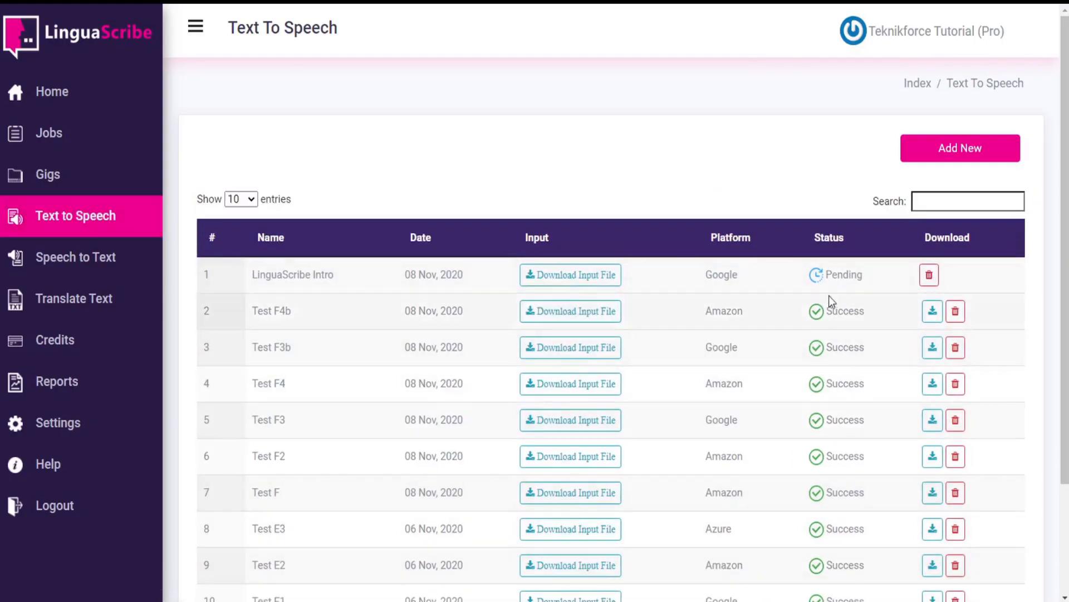
- Start another text-to-speech task named LinguaScribe Intro B that uses the Google Translate service
left_click(951, 147)
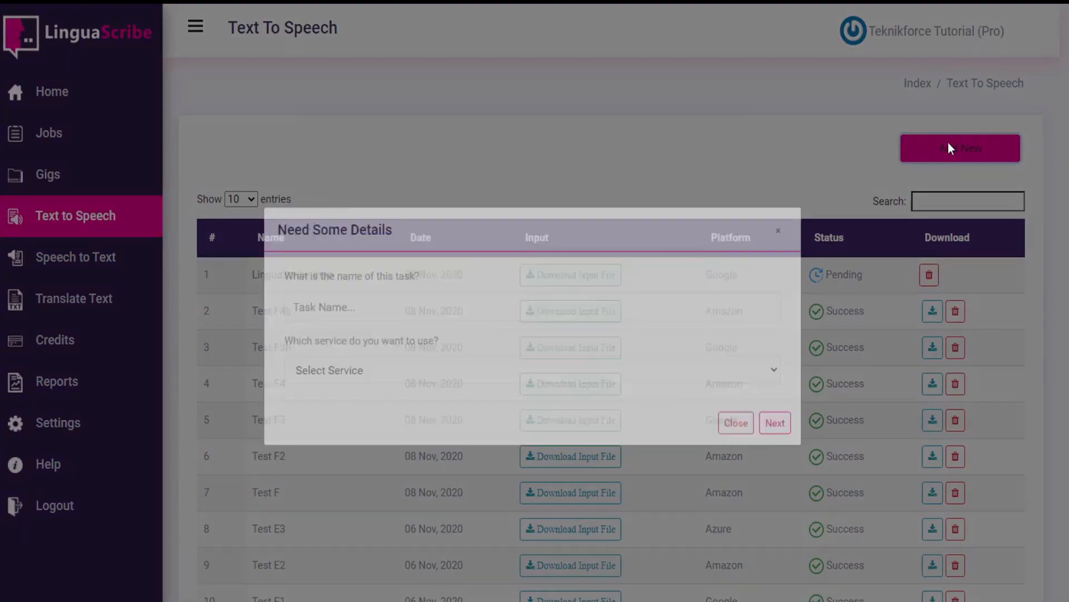
left_click(373, 308)
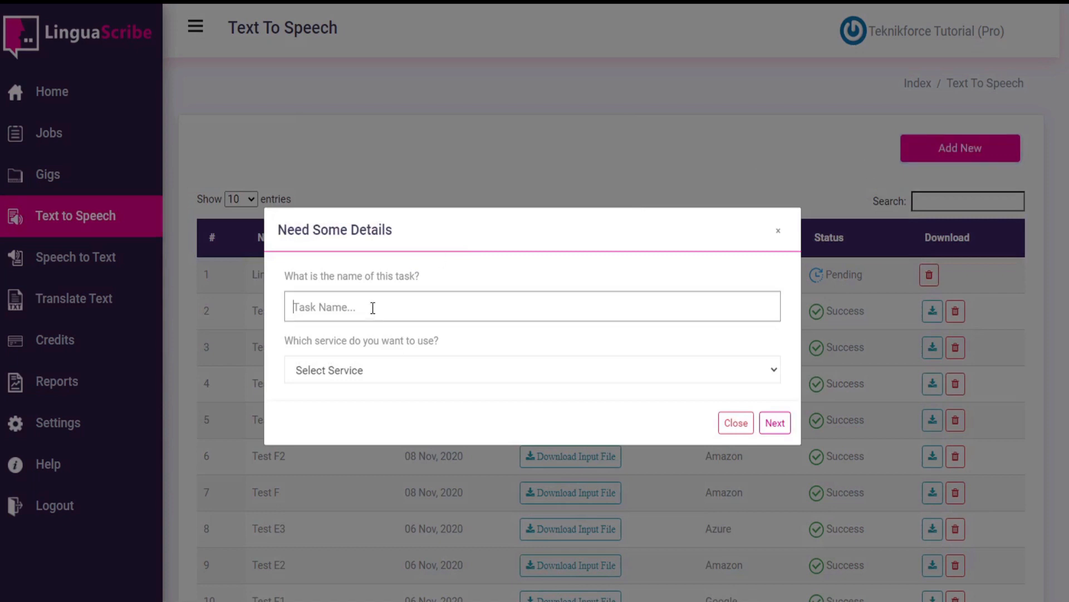
type("LinguaScribe Intro B")
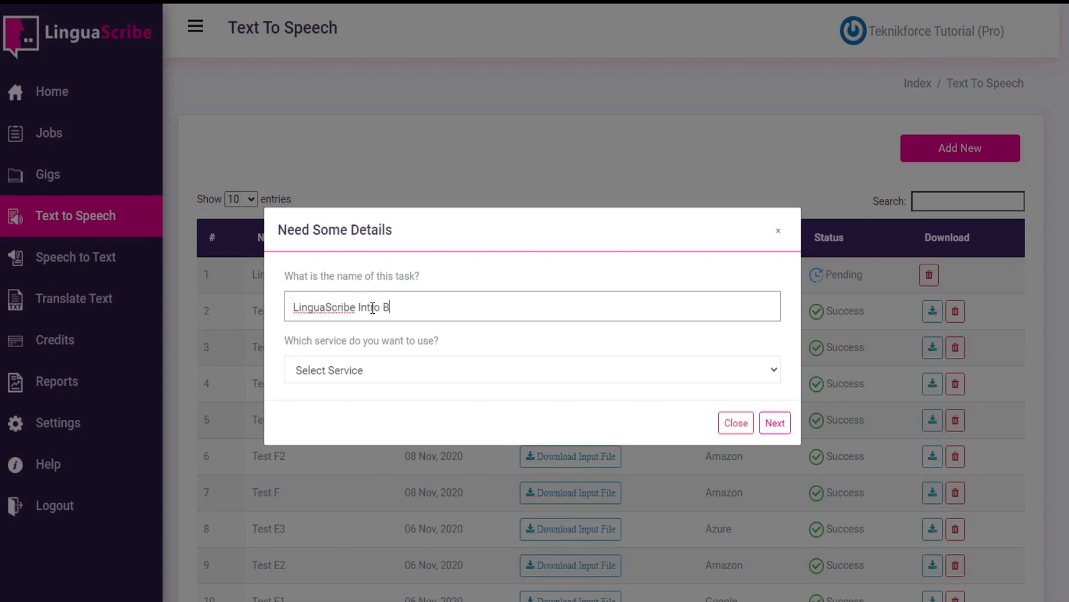
left_click(385, 370)
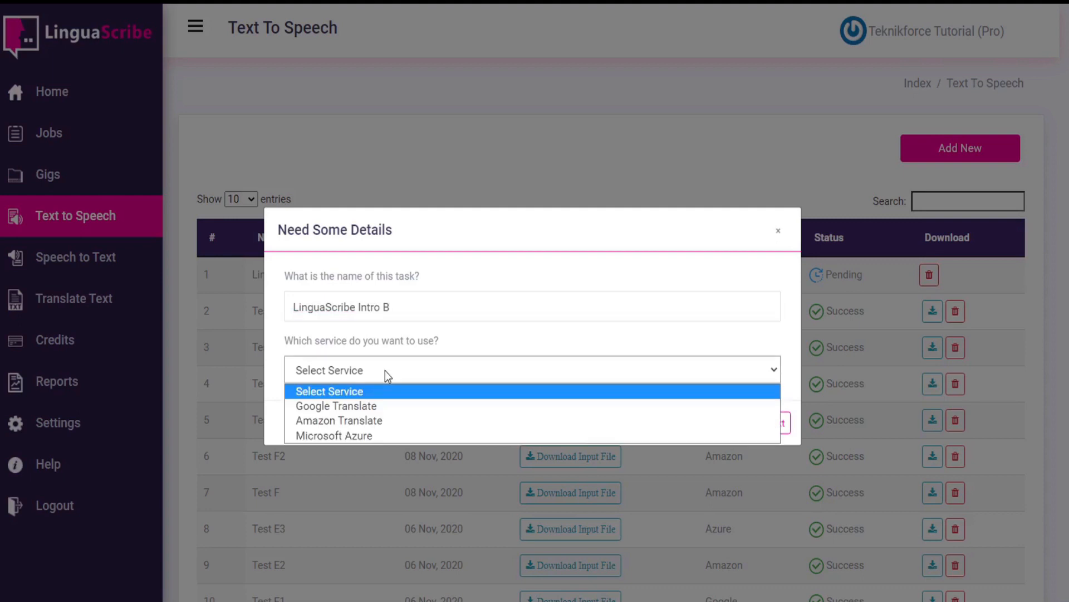
left_click(375, 405)
- Set LinguaScribe Intro B's text language to English (US) and its voice to en-US-Wavenet-I (Male Wavenet)
left_click(386, 403)
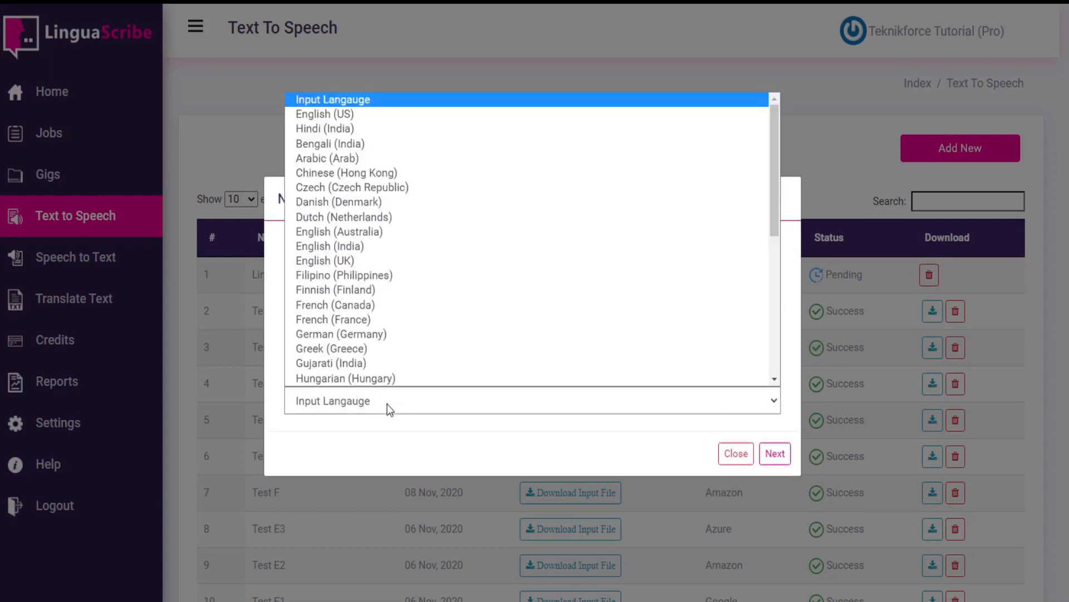
left_click(344, 113)
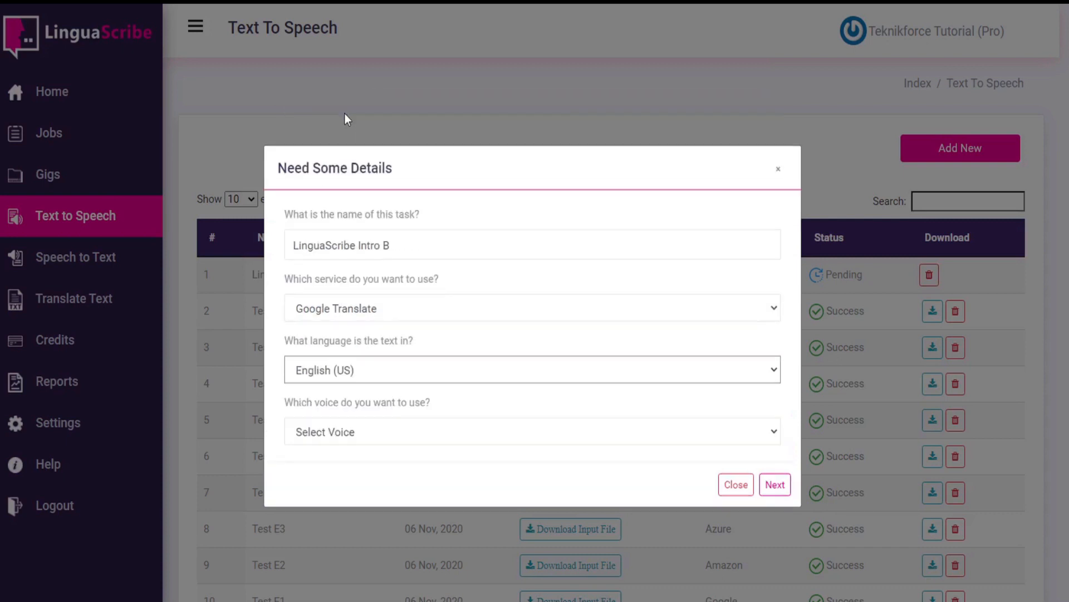
left_click(331, 434)
left_click(405, 394)
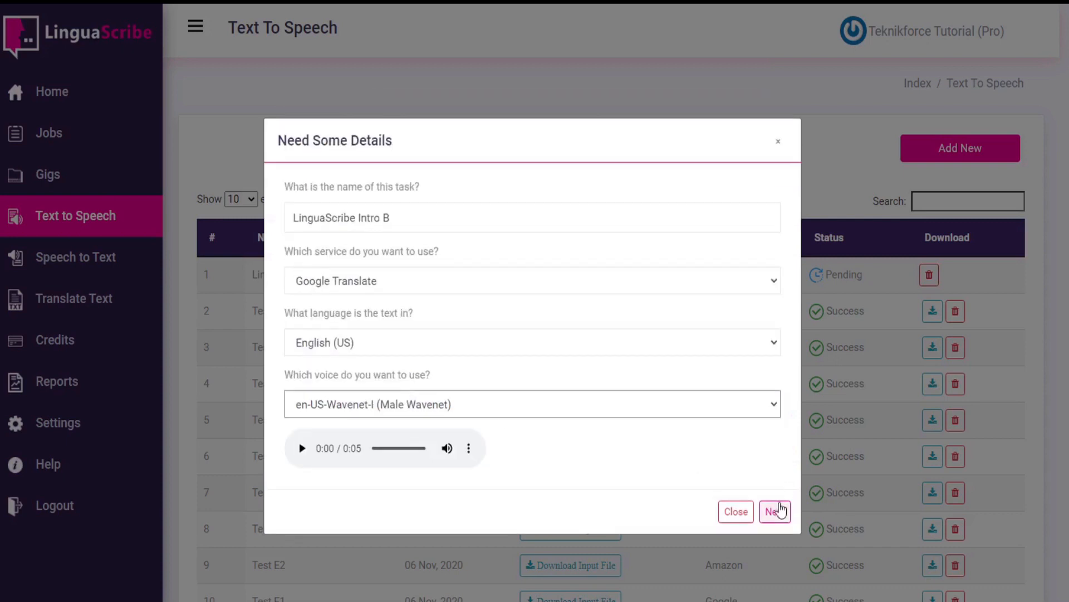
- Proceed to the content of LinguaScribe Intro B and enter the same TeknikForce announcement, ending with "Get it on 110520."
left_click(775, 511)
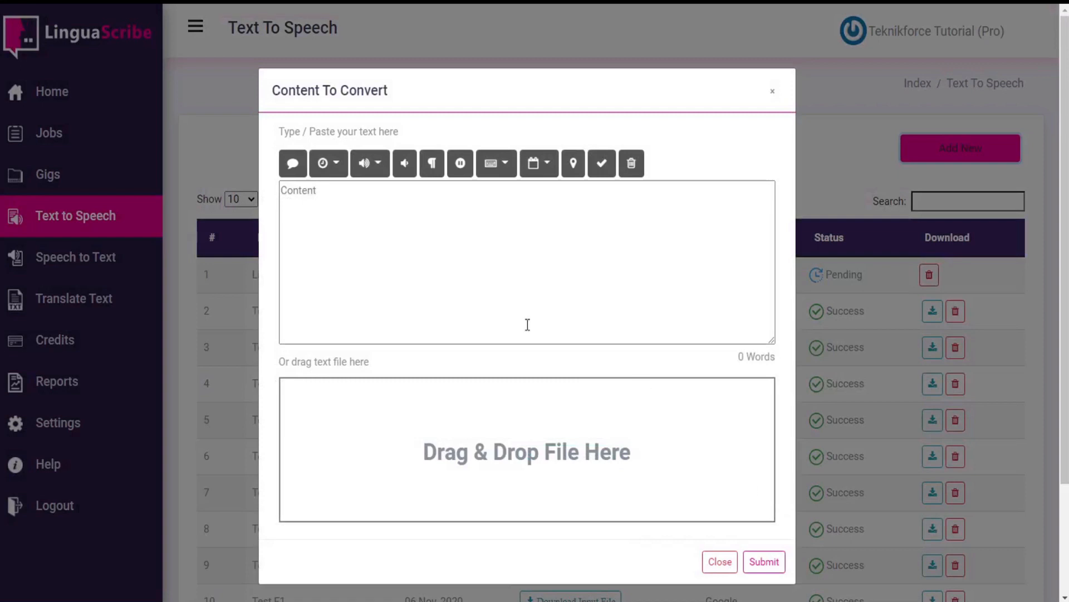
left_click(400, 286)
type("TeknikForce is pleased to announce LinguaScribe, today's most advanced multilingual translation app, with the ability to quickly translate, transcribe, or voiceover in 100+ different languages using A.I. technology. It's bleeping amazing, and your 1st choice for content localization. Get it on 110520.")
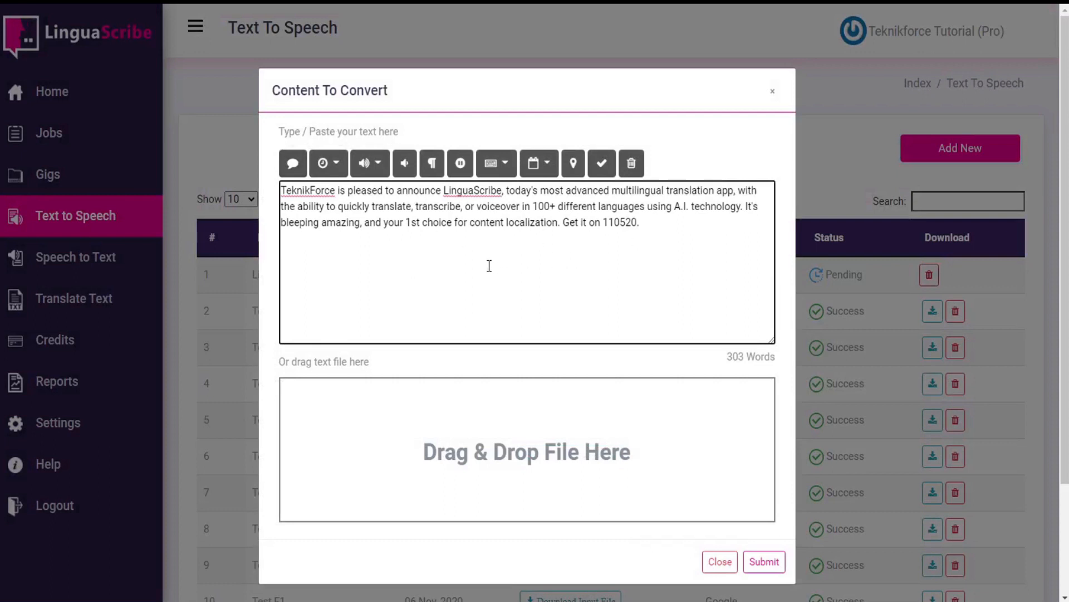
- Wrap the whole announcement text in opening and closing speak tags
left_click(293, 167)
left_click(289, 227)
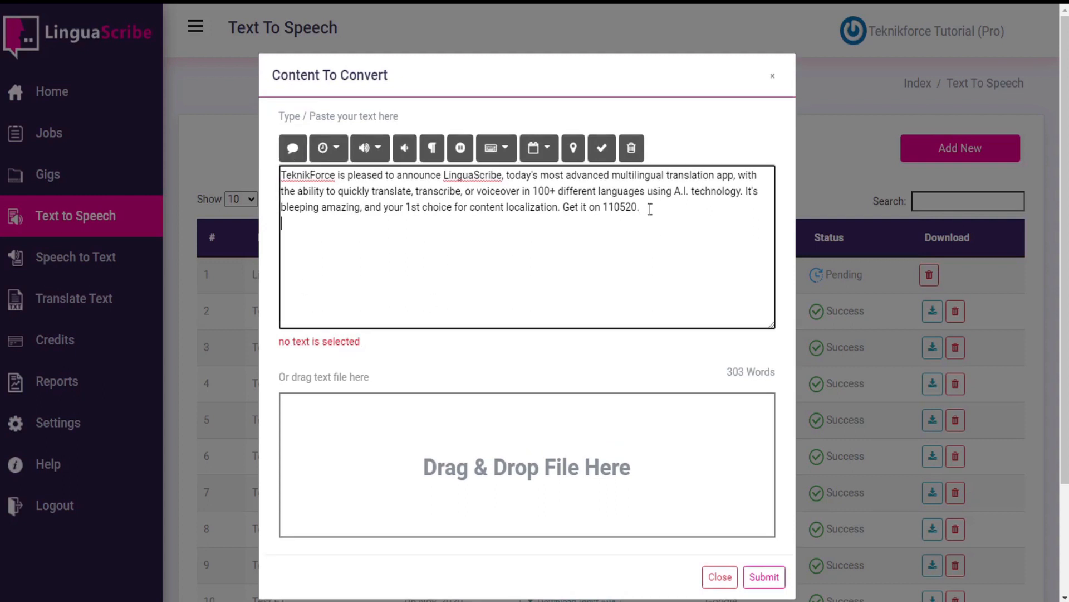
left_click_drag(662, 205, 285, 176)
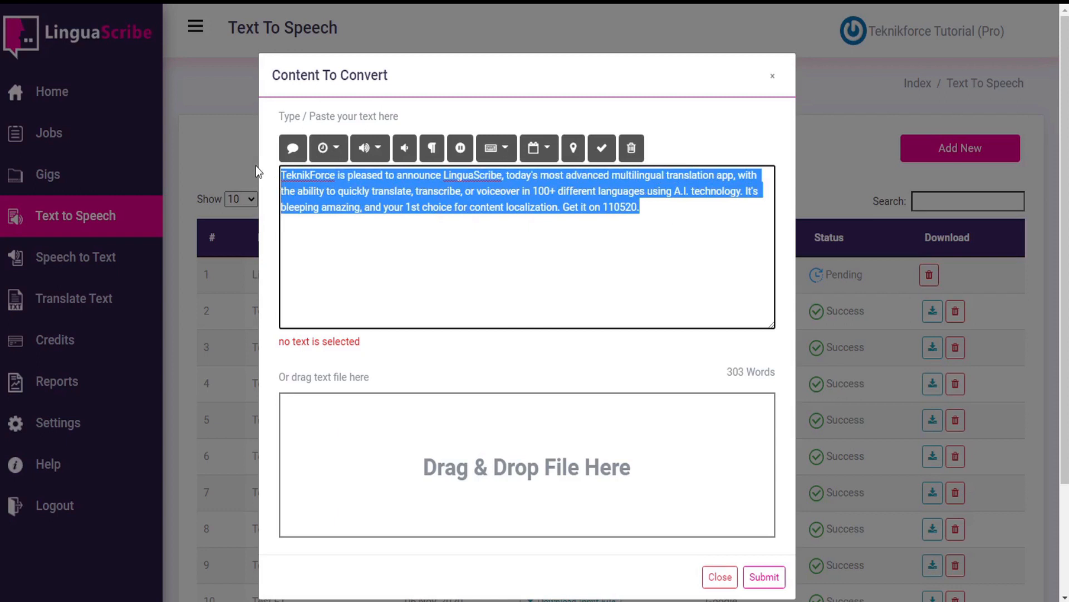
left_click(296, 150)
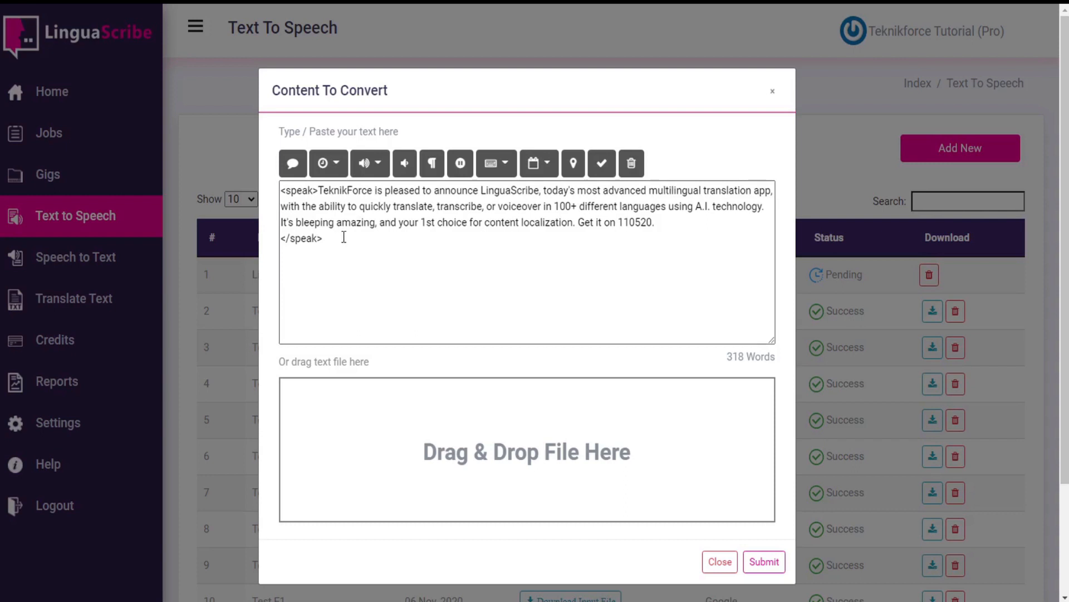
left_click(322, 240)
left_click_drag(322, 241, 282, 238)
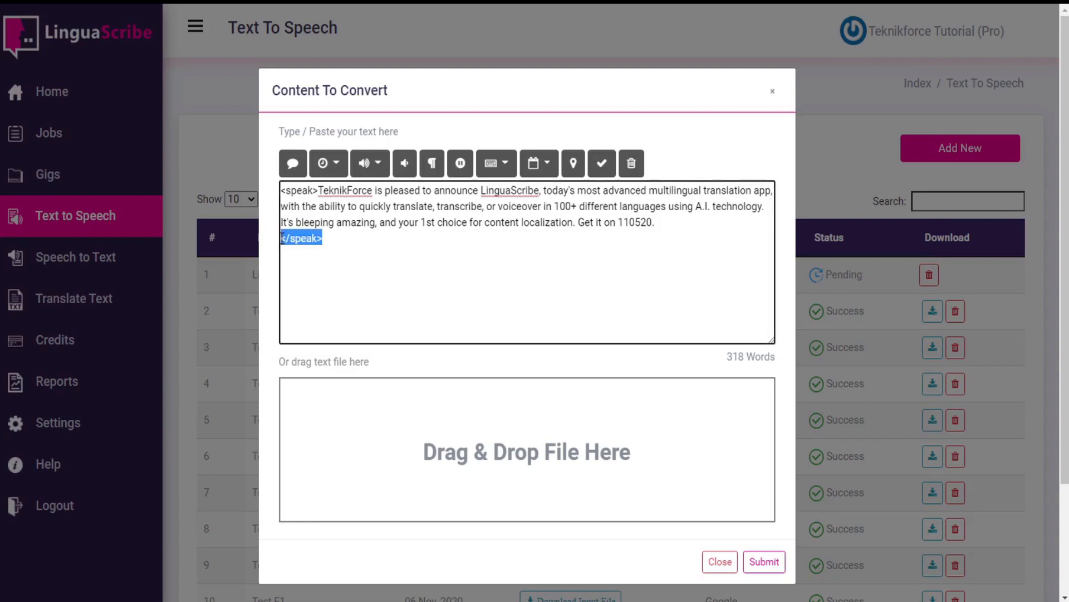
left_click(327, 238)
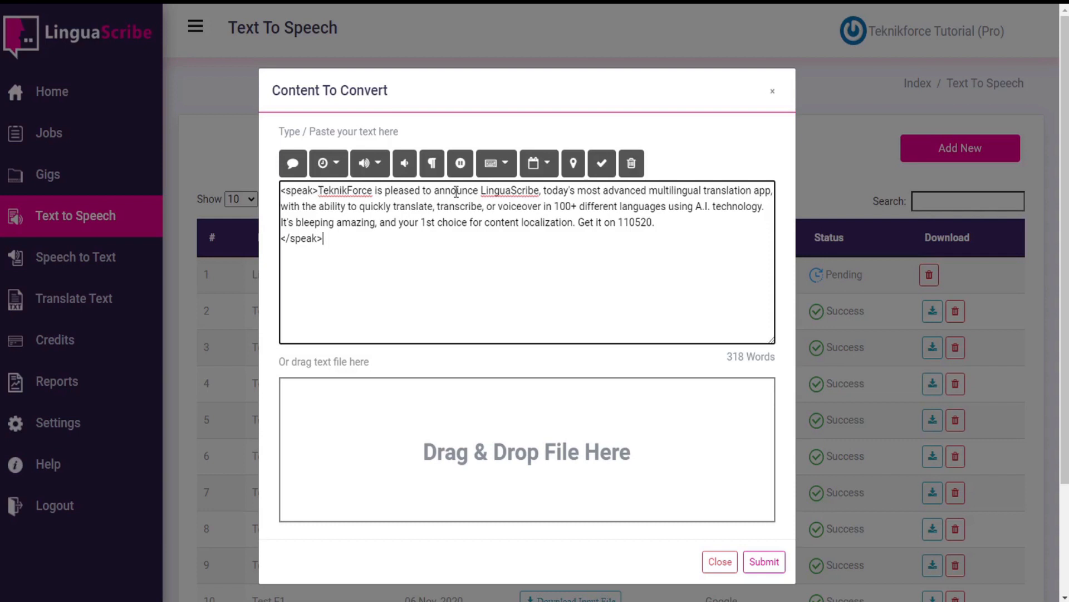
- Apply strong emphasis to the word TeknikForce and moderate emphasis to the word LinguaScribe
double_click(350, 188)
left_click(380, 165)
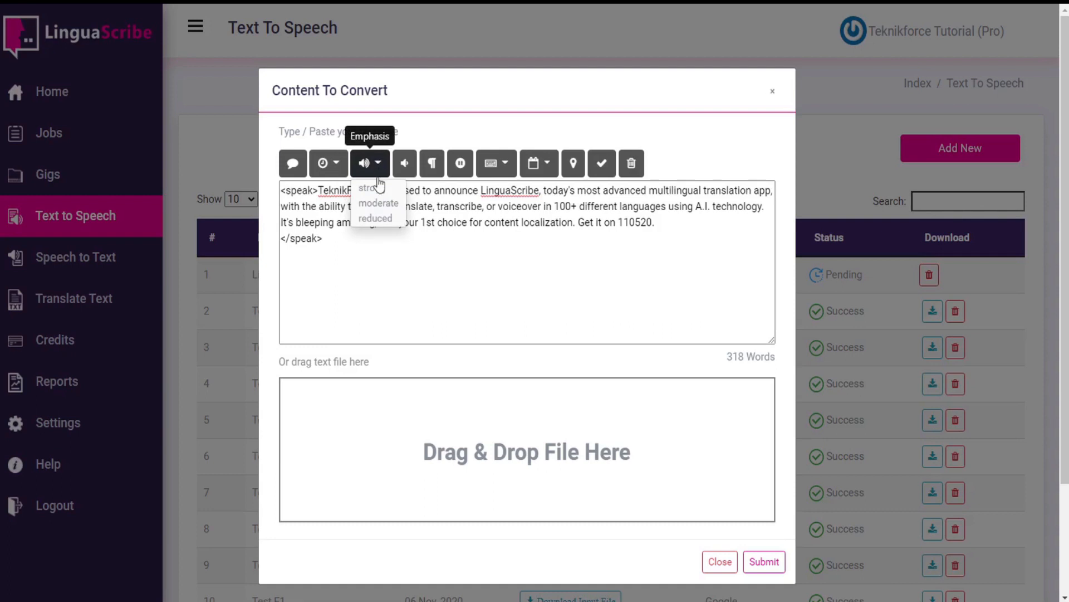
left_click(377, 190)
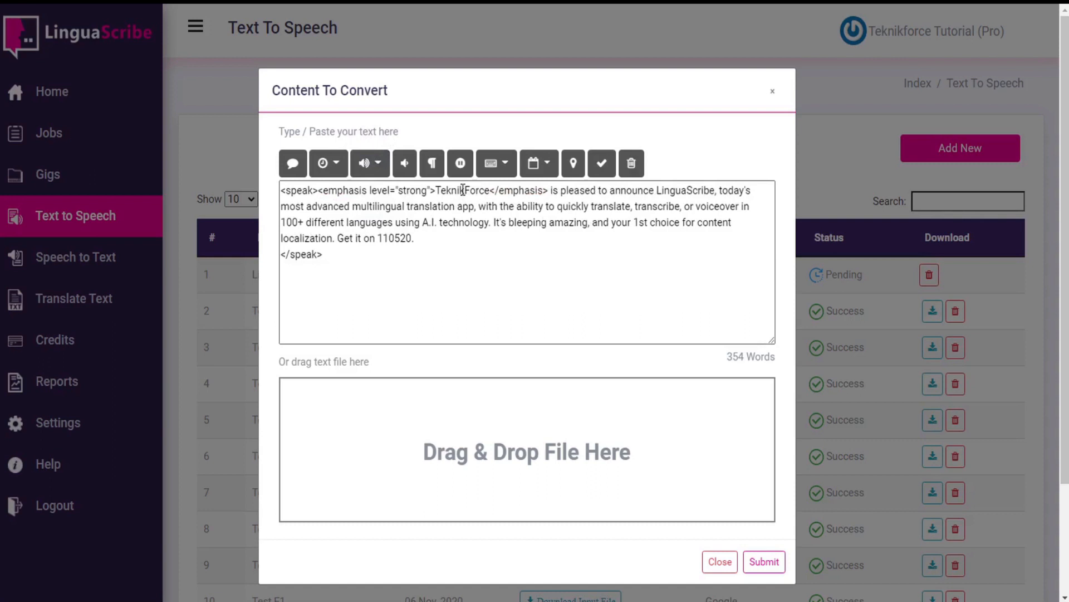
double_click(691, 190)
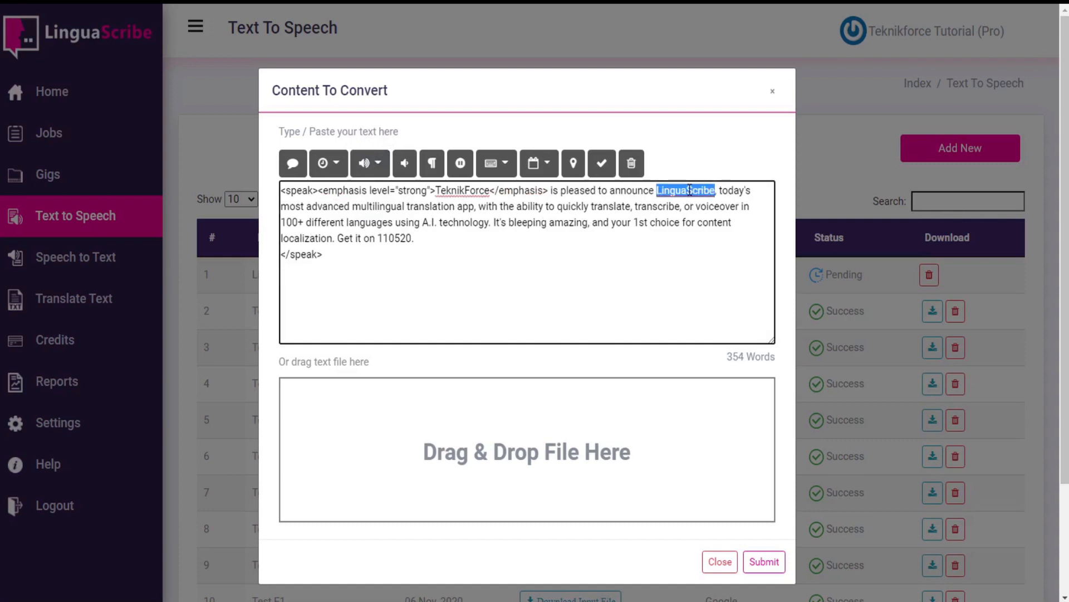
left_click(378, 164)
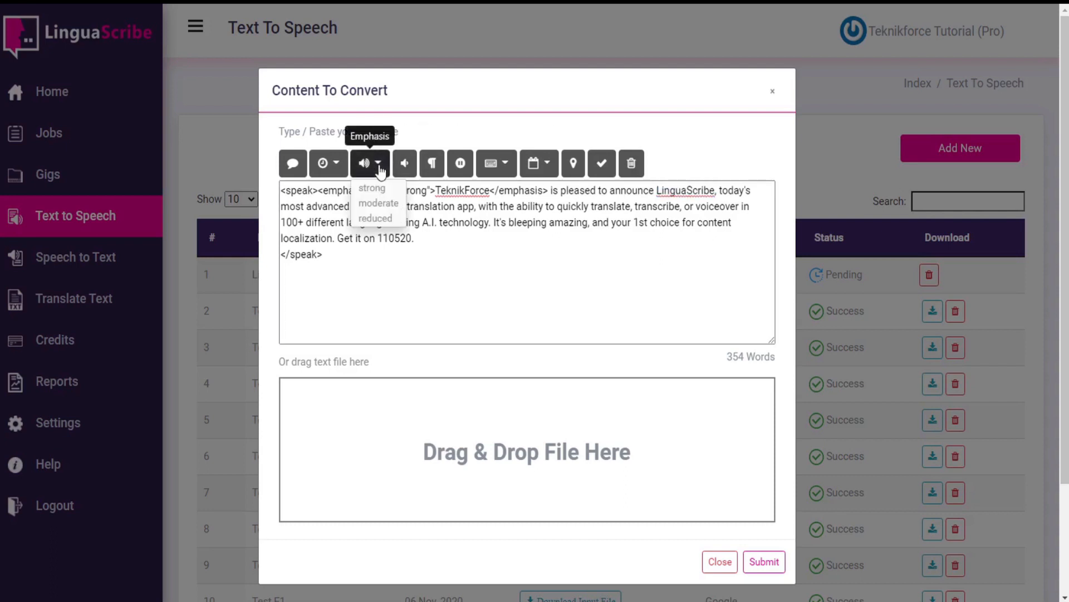
left_click(377, 203)
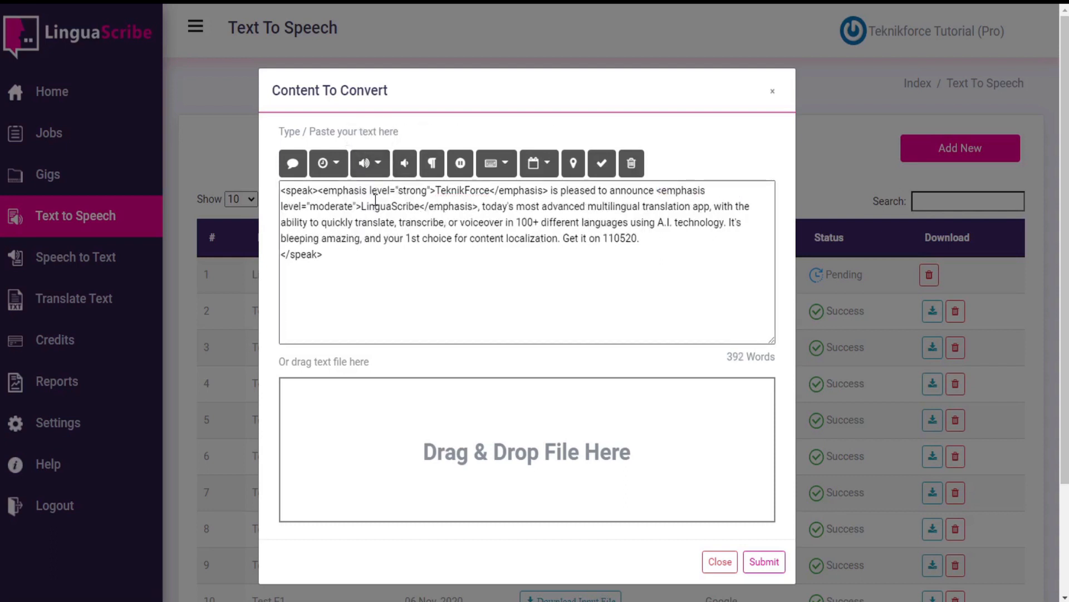
- Apply reduced emphasis to the word "pleased" in the announcement text
double_click(579, 191)
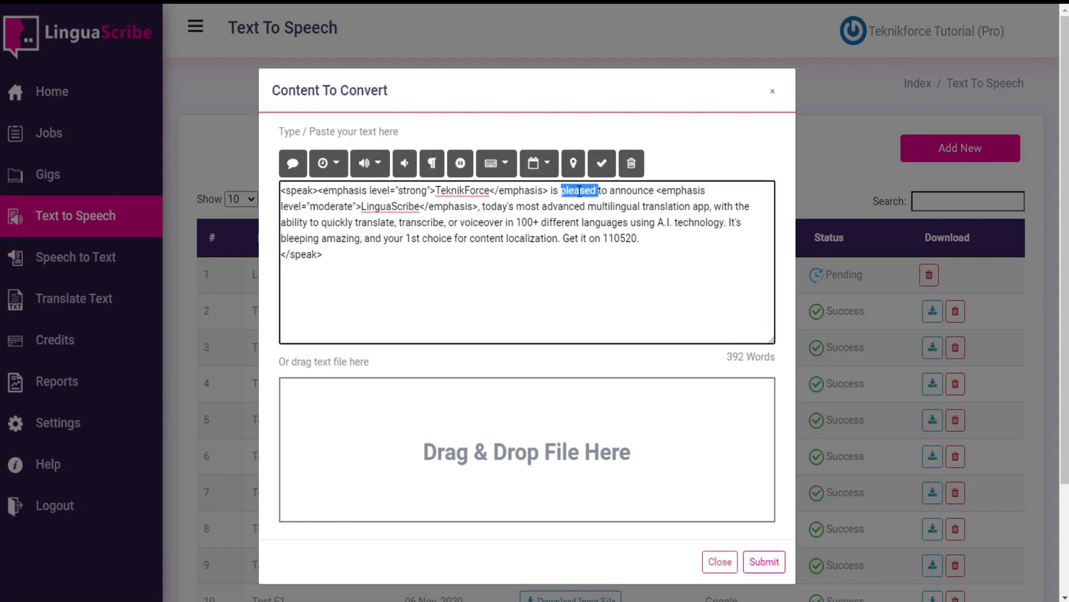
left_click(380, 164)
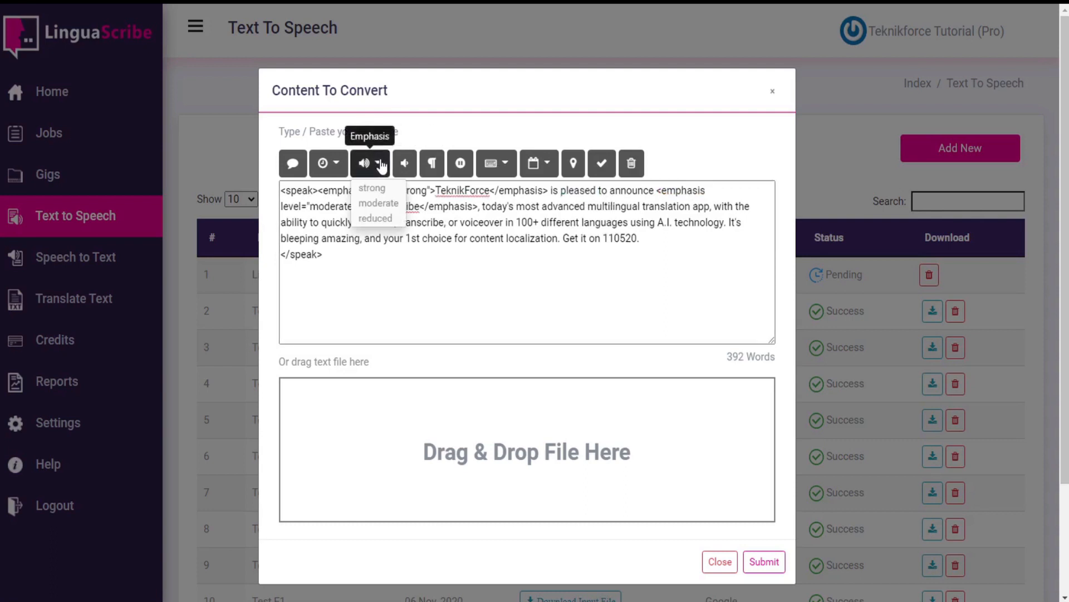
left_click(375, 218)
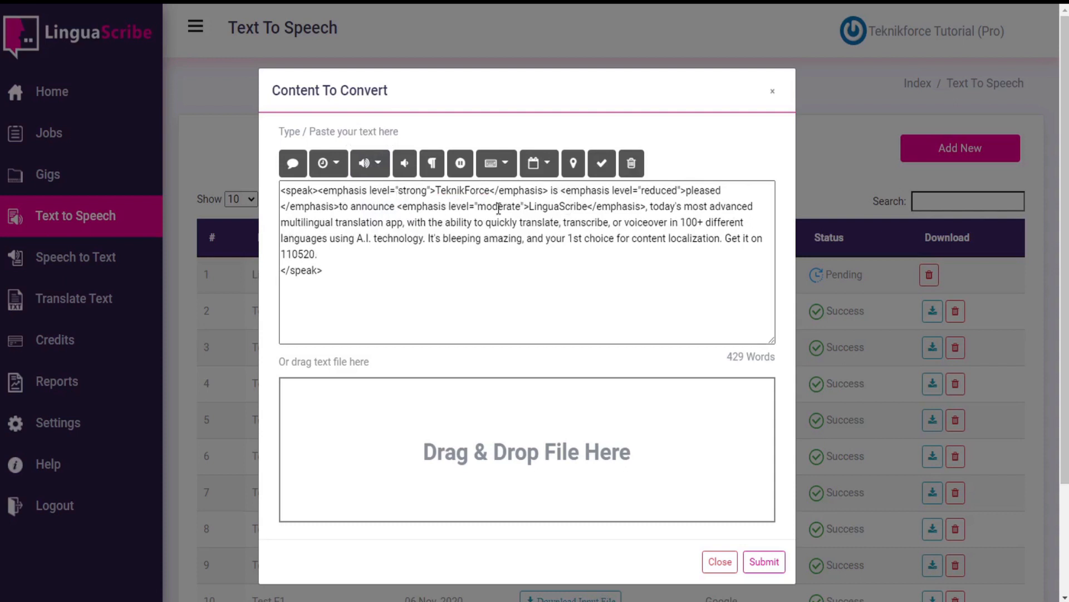
- Try to insert a 5s break after LinguaScribe's closing emphasis tag, before "today's"
left_click(649, 207)
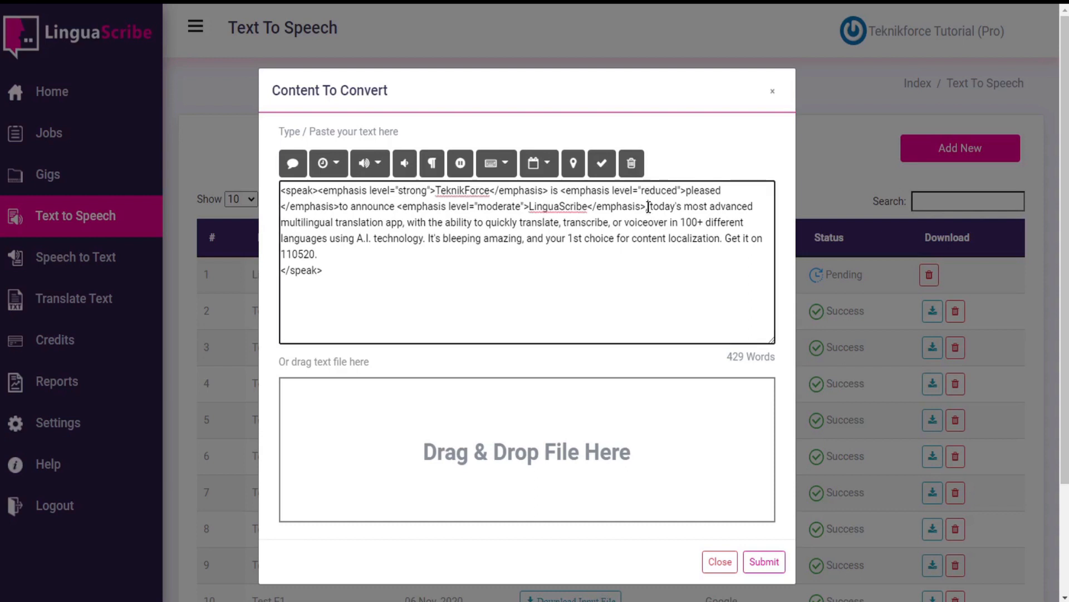
left_click(337, 164)
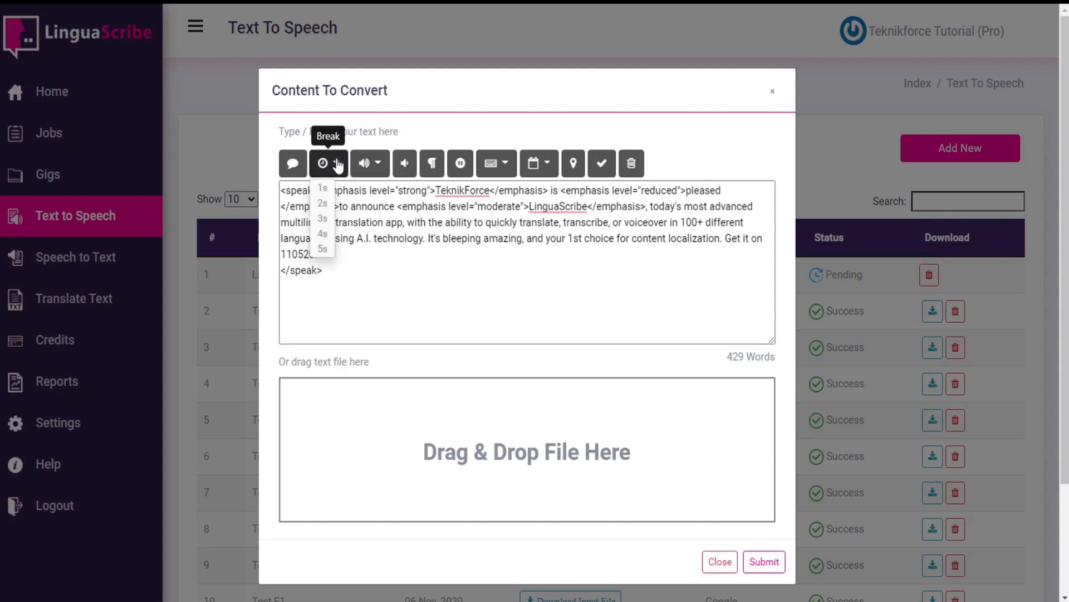
left_click(323, 248)
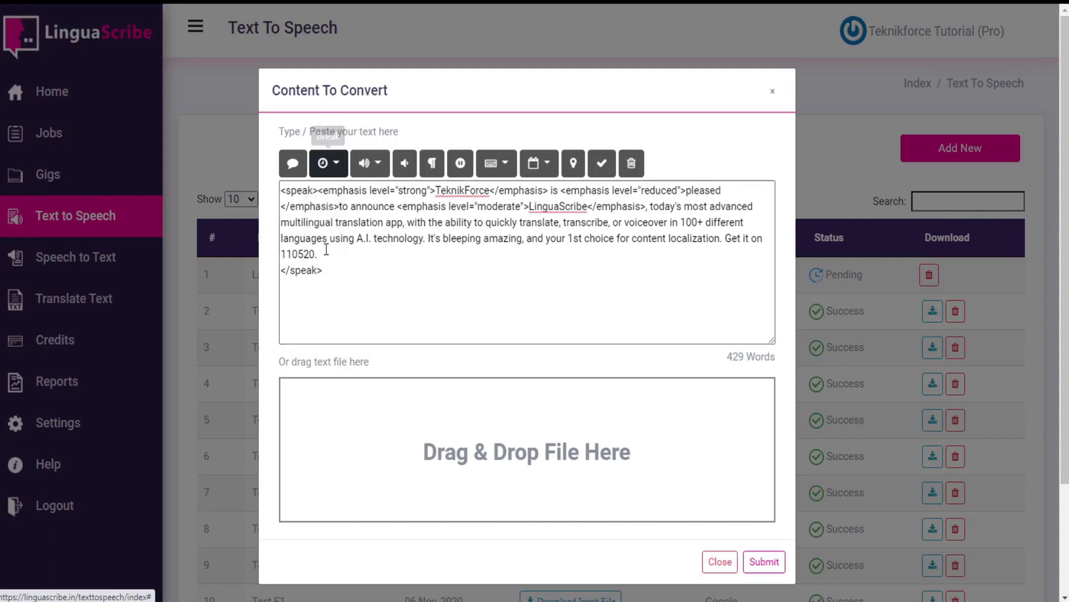
- Wrap the comma between LinguaScribe's closing emphasis tag and "today's" in a Pause tag
left_click(650, 207)
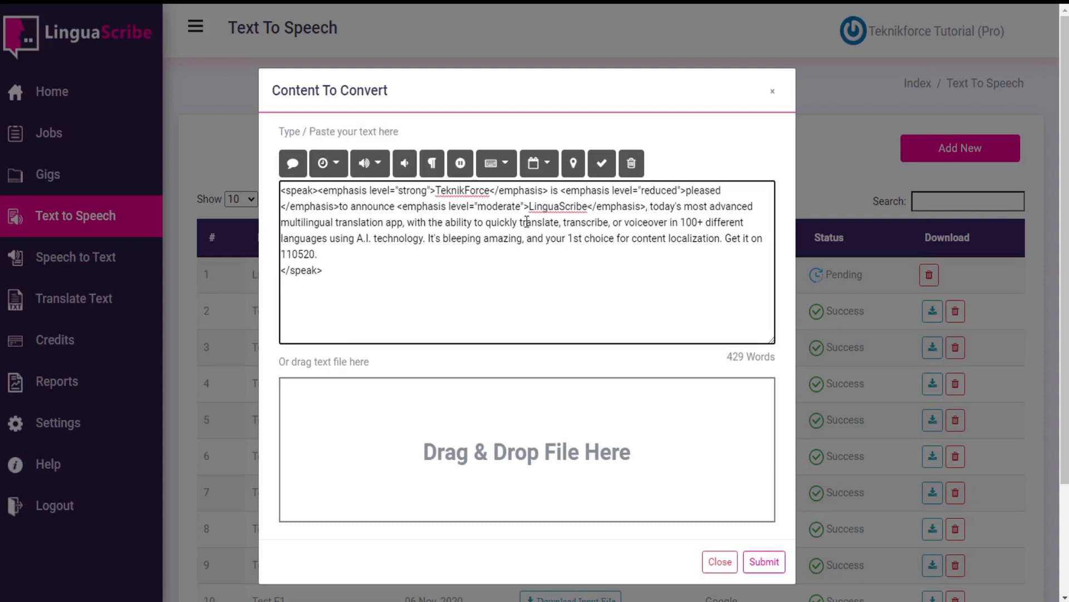
left_click(465, 165)
left_click(462, 157)
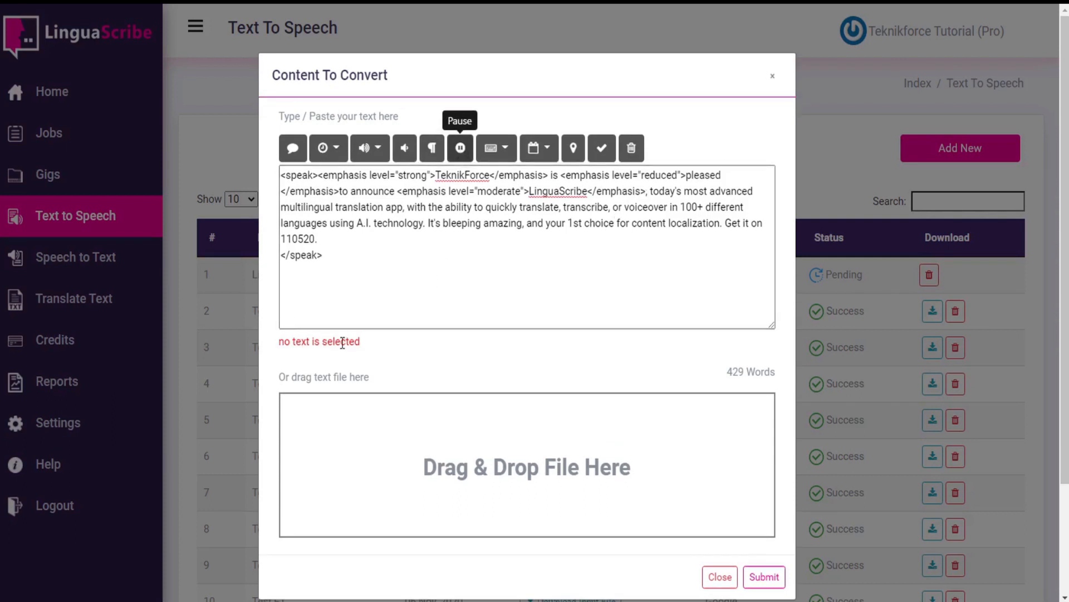
left_click(648, 194)
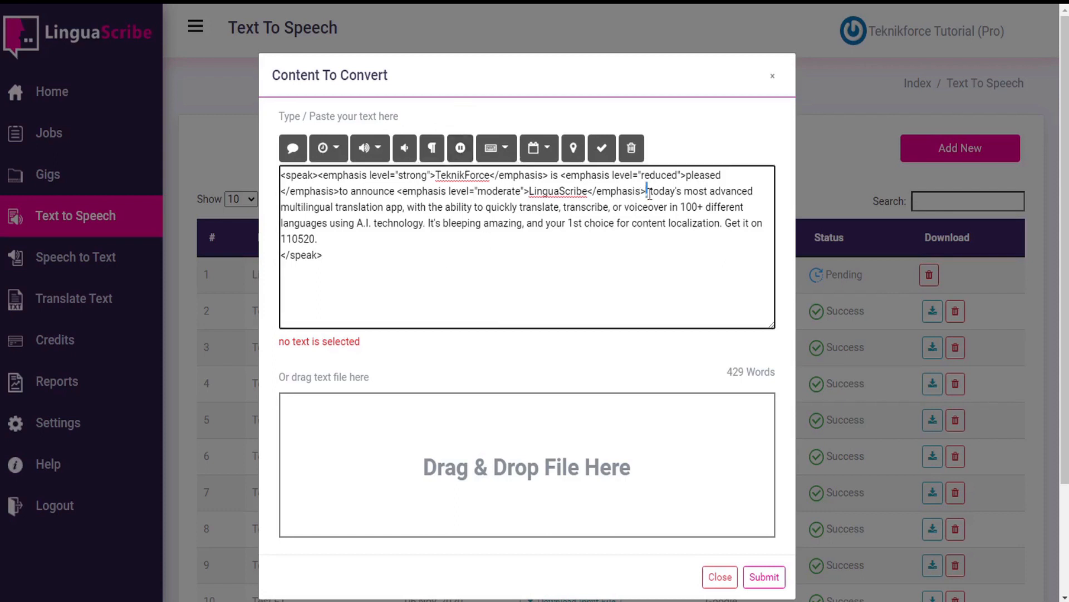
left_click(460, 150)
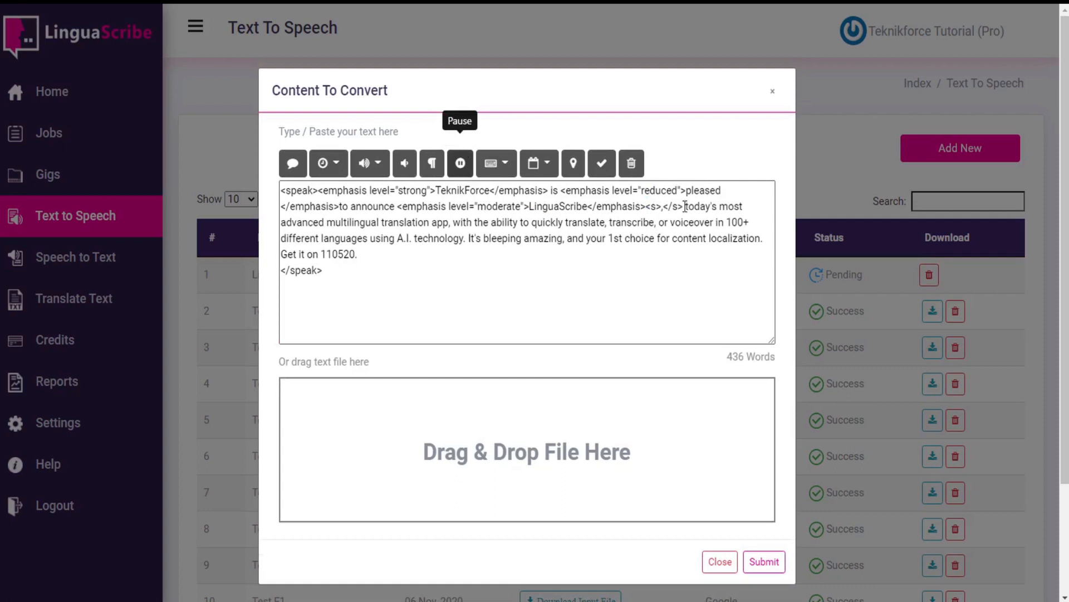
left_click_drag(684, 205, 646, 205)
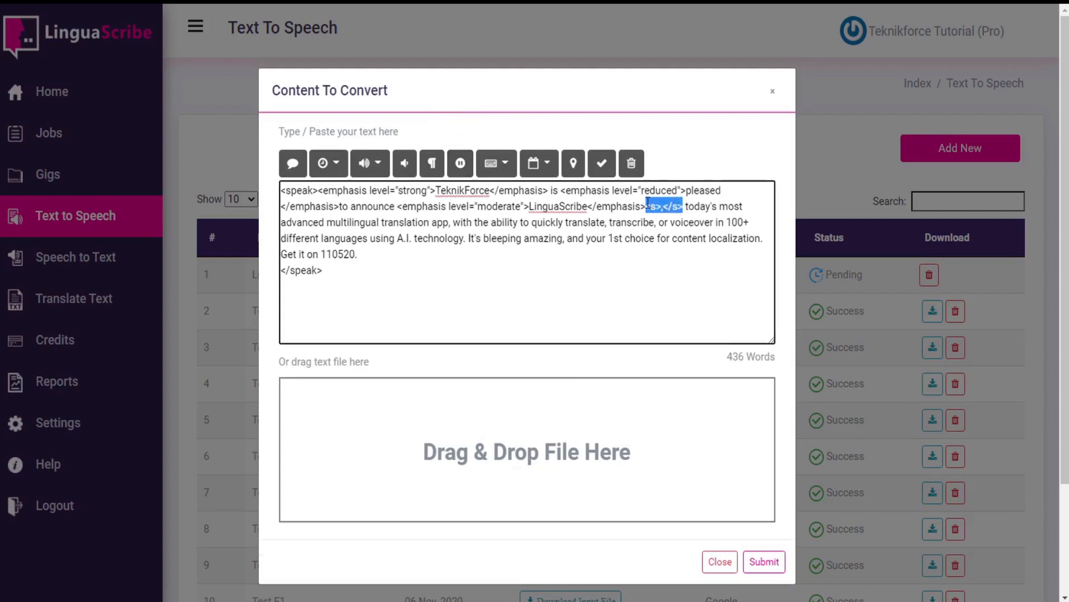
left_click(686, 207)
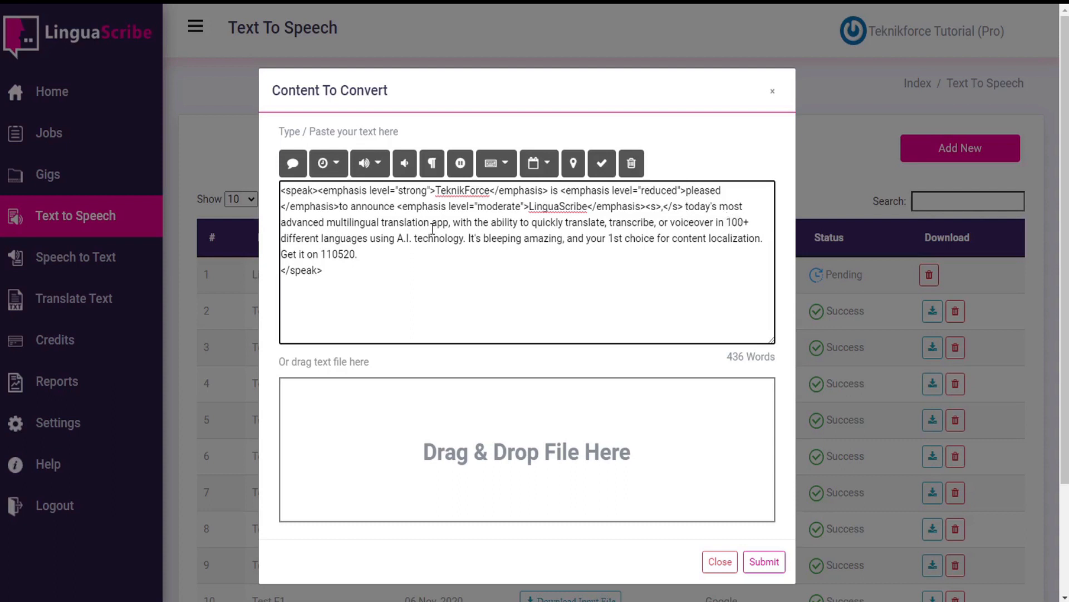
- Mark "100+" in the announcement text to be spoken with the cardinal say-as tag
left_click(506, 168)
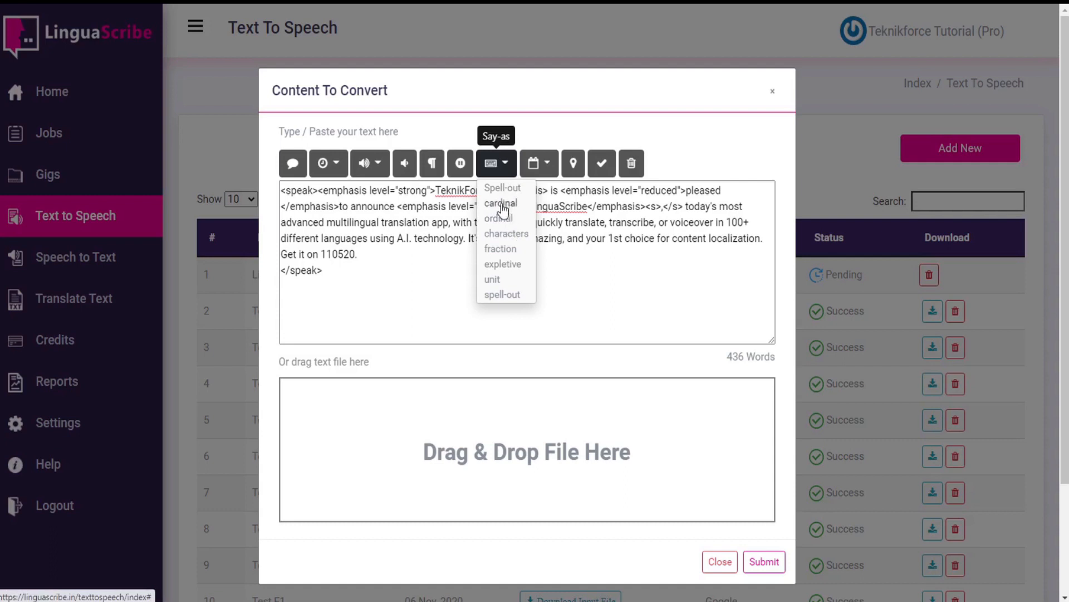
left_click(728, 222)
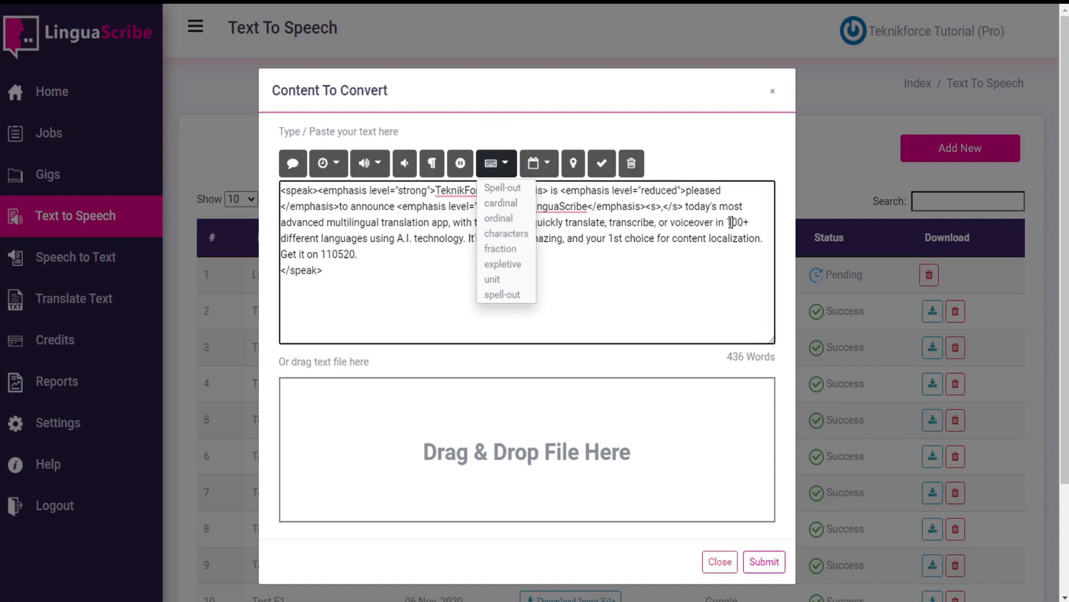
left_click_drag(728, 223, 749, 222)
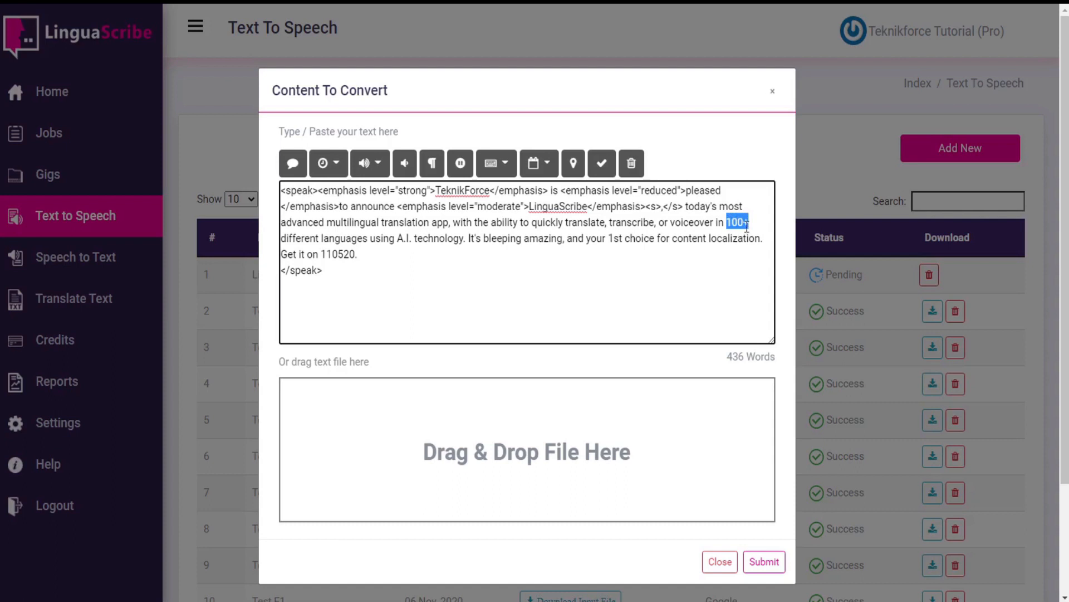
left_click(509, 165)
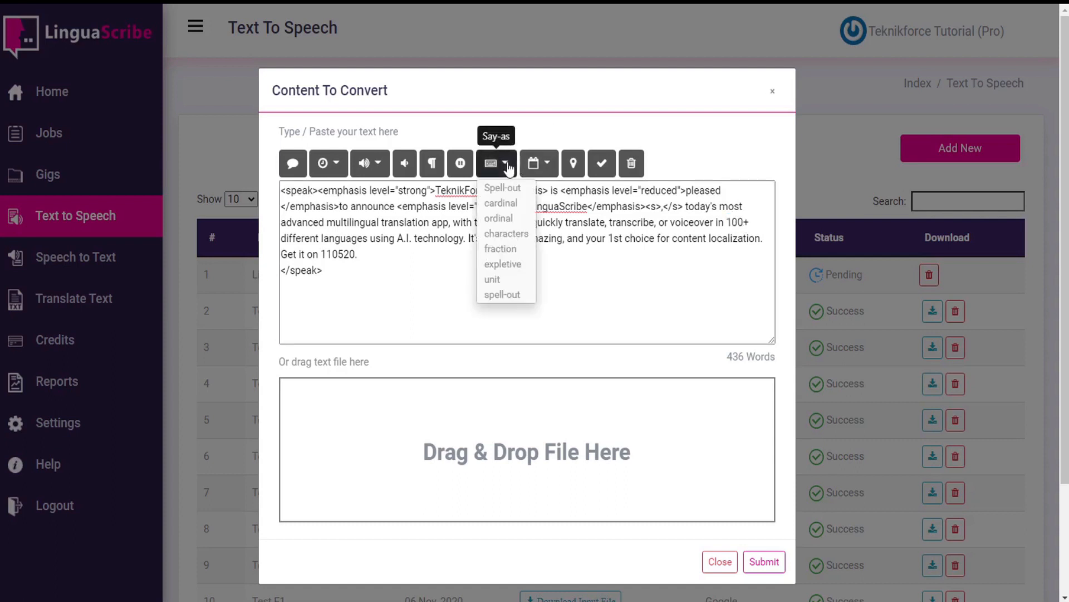
left_click(501, 203)
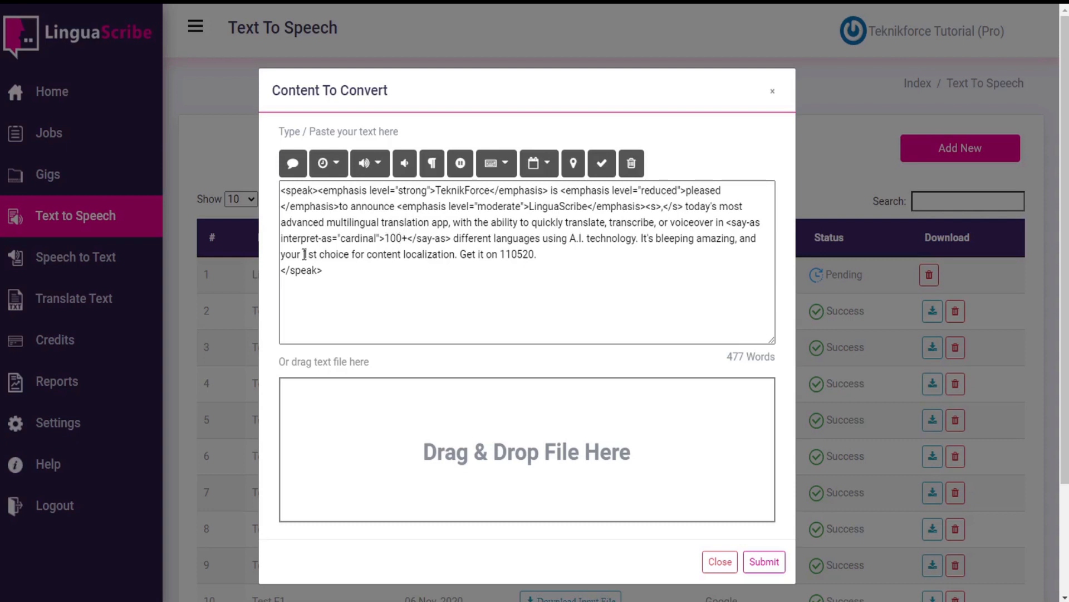
- Apply the ordinal say-as tag to "1st" in the announcement text
left_click_drag(305, 255, 317, 255)
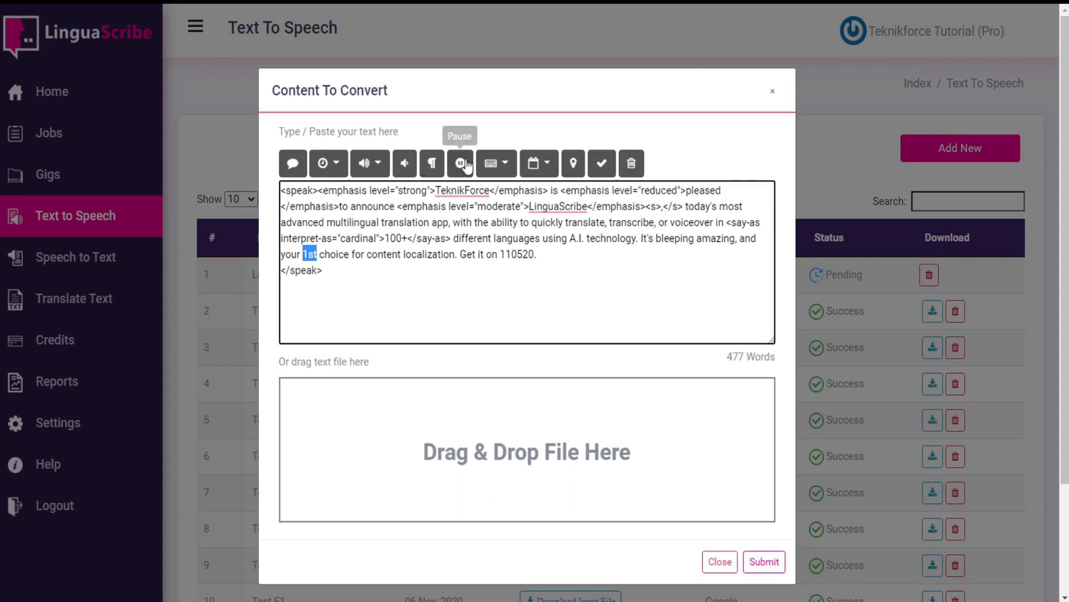
left_click(506, 170)
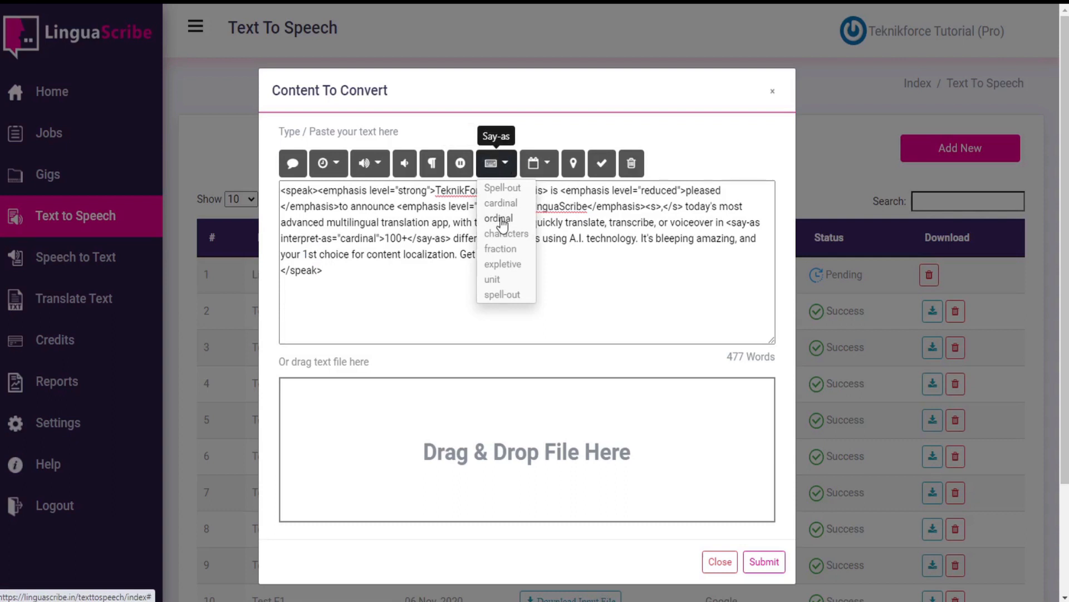
left_click(499, 218)
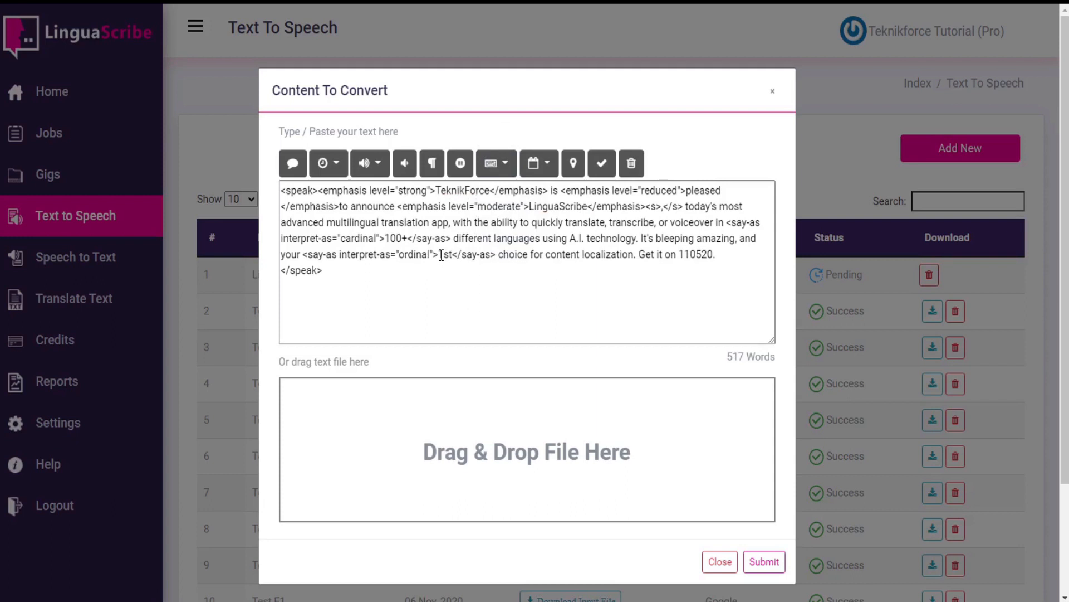
- Remove the periods from "A.I." so the text reads "AI technology"
left_click(570, 238)
left_click_drag(570, 239, 587, 240)
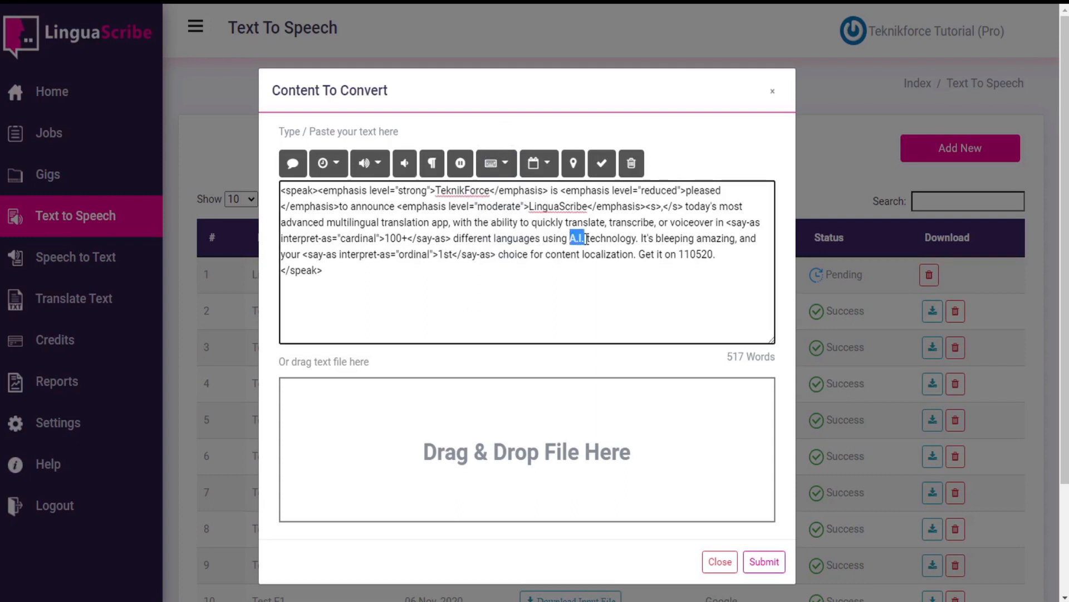
left_click(580, 236)
key("BackSpace")
left_click(581, 238)
key("BackSpace")
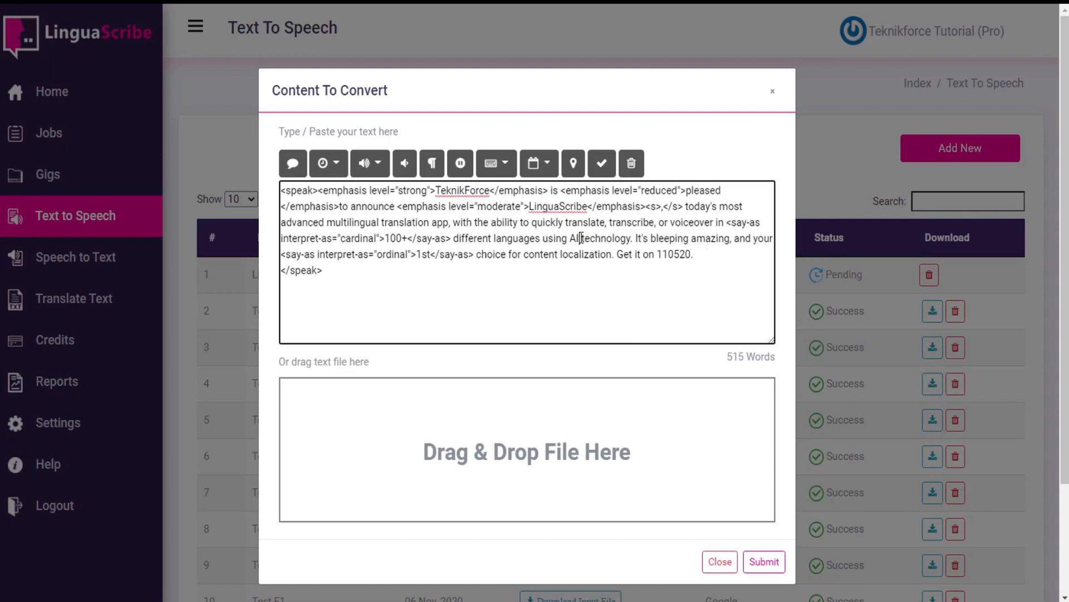
- Apply the Spell-out say-as tag to "AI" in the announcement text
double_click(574, 238)
left_click(505, 165)
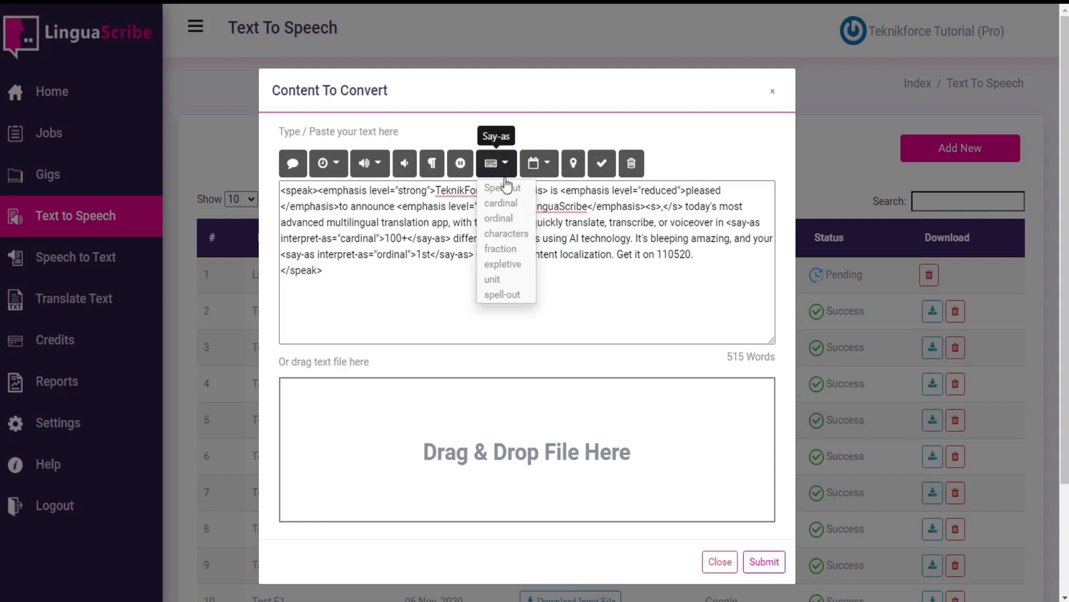
left_click(508, 188)
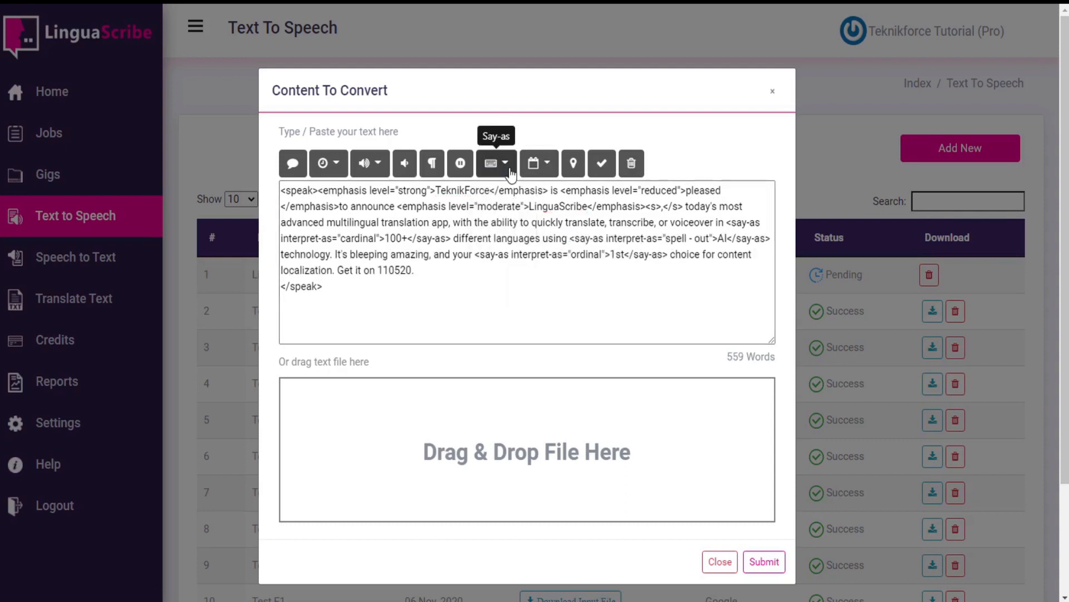
- Apply the expletive say-as tag to the word "bleeping"
double_click(372, 253)
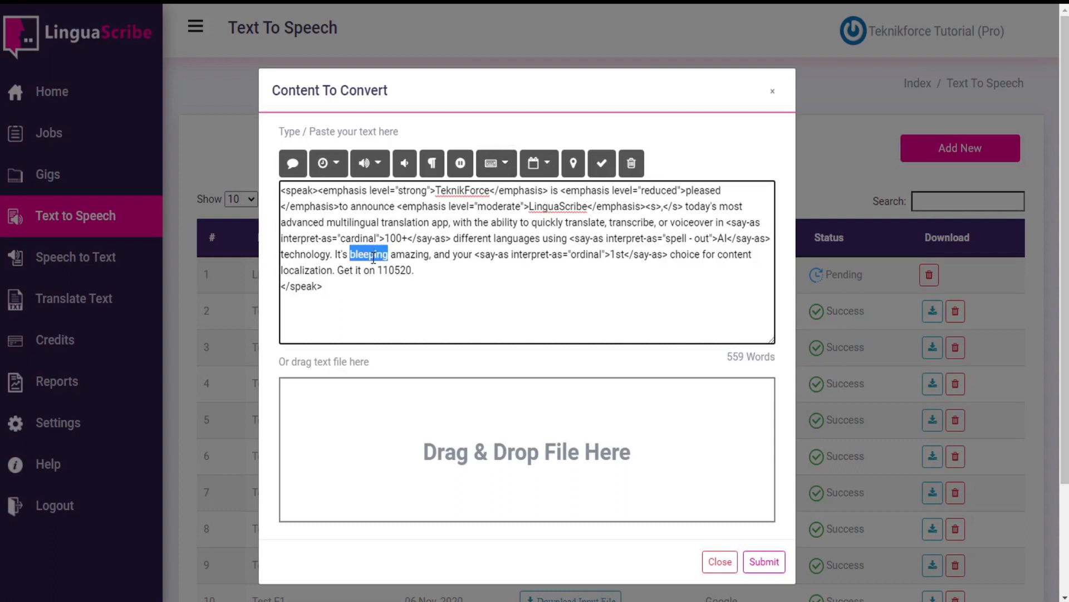
left_click(497, 163)
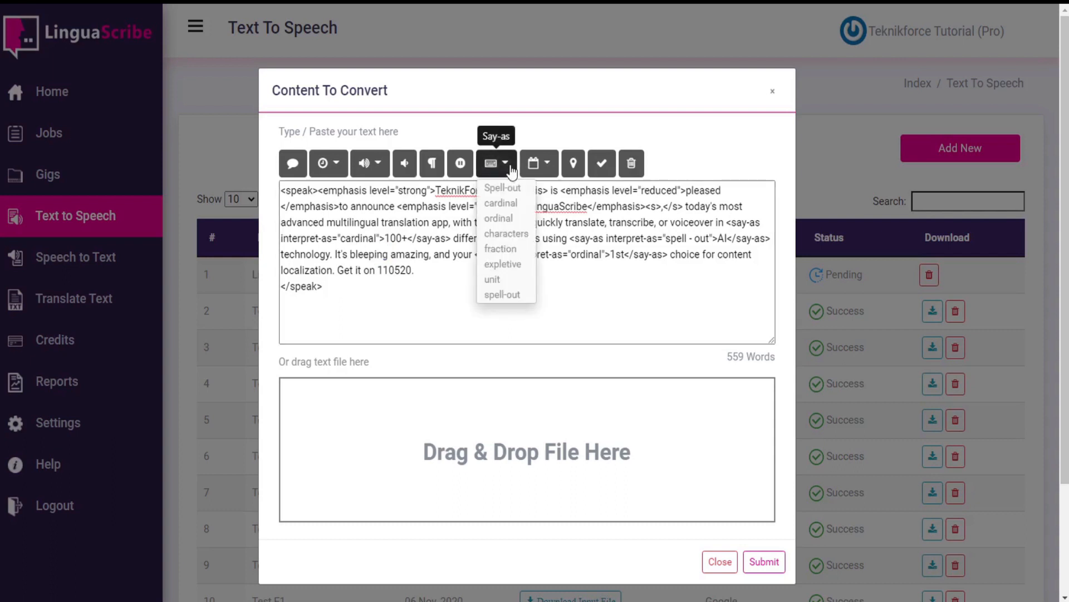
left_click(503, 264)
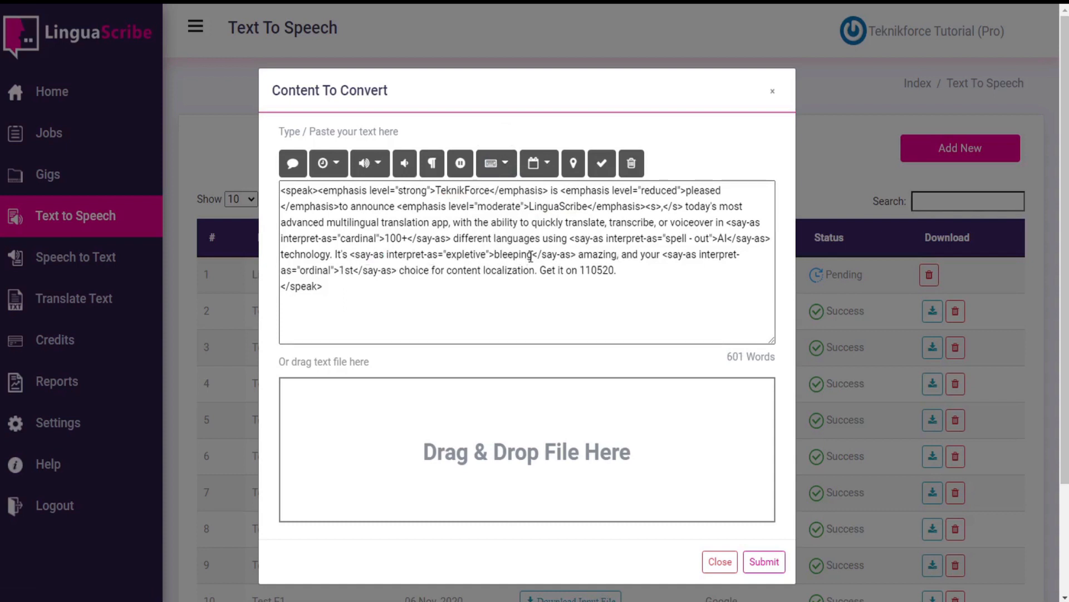
- Rewrite the release date at the end of the announcement text as 11/05/20
left_click(604, 271)
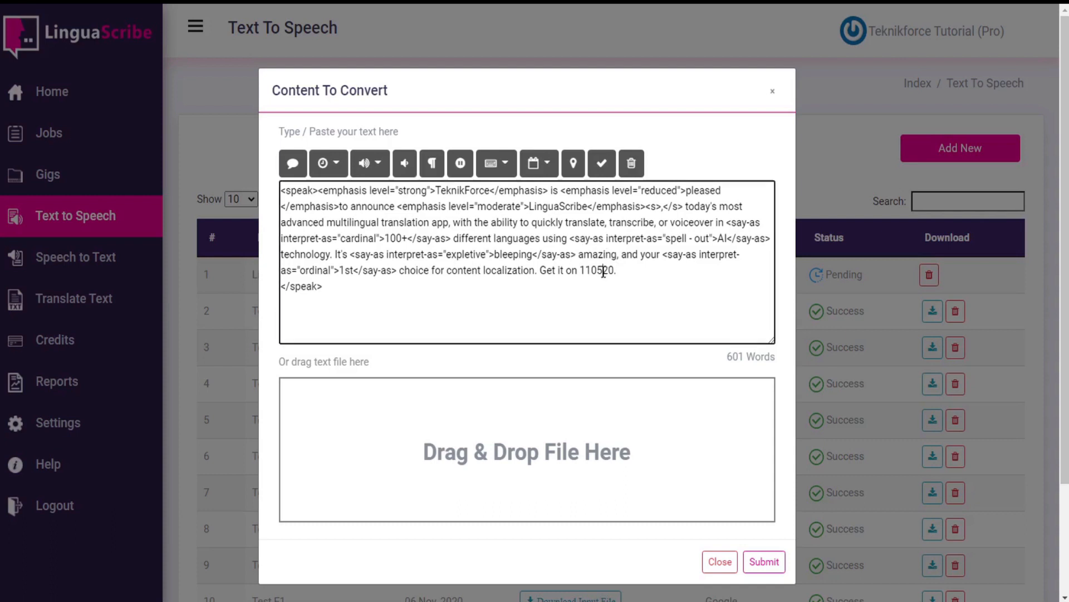
double_click(604, 272)
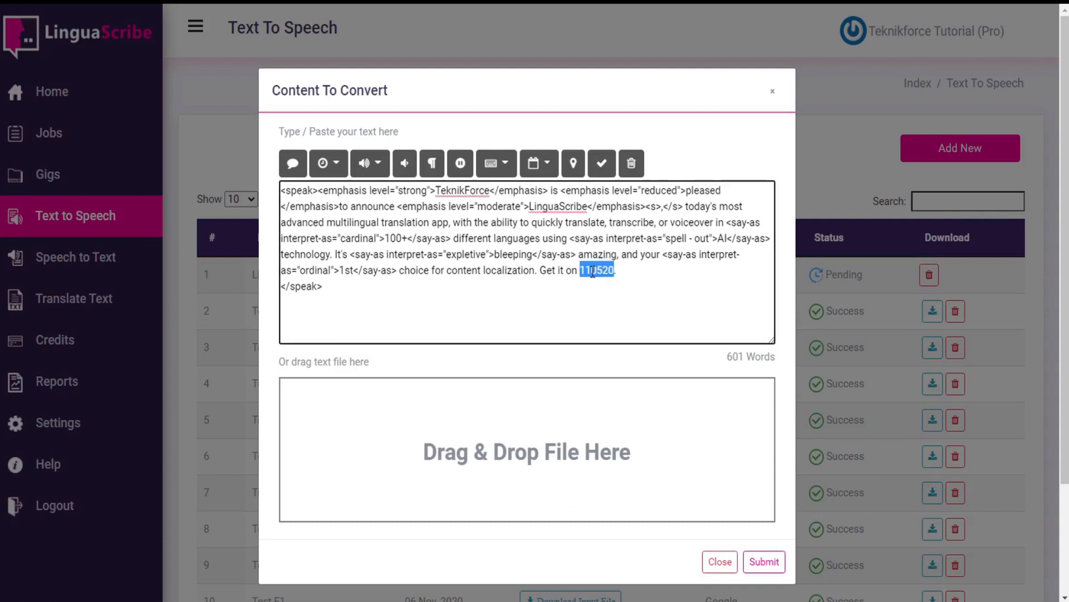
left_click(593, 270)
type("/")
left_click(608, 271)
type("/05/")
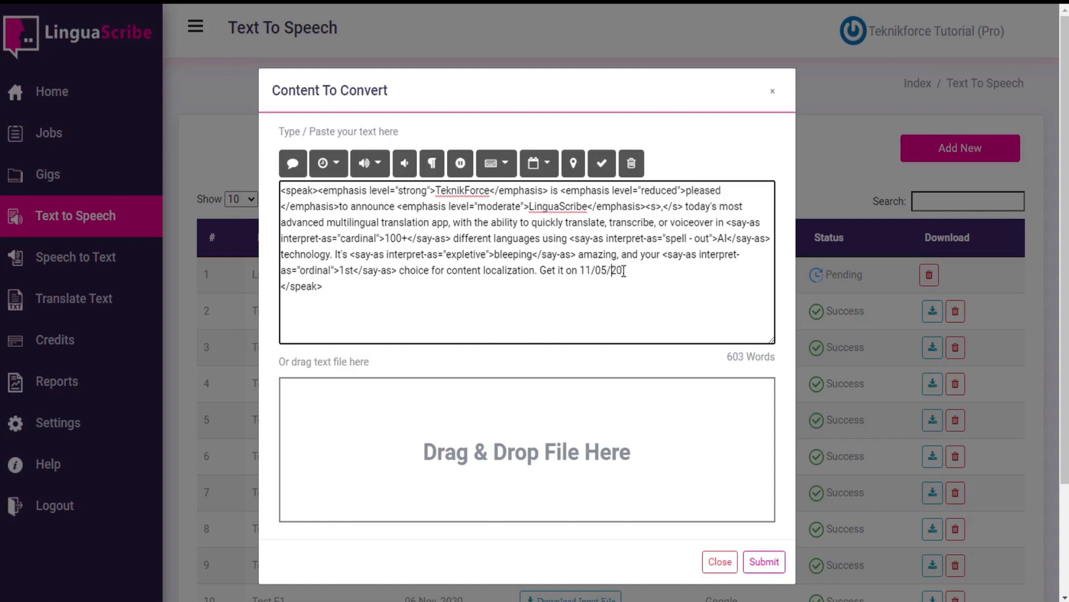
- Tag 11/05/20 as a date in mdy format and submit the tagged text for conversion
left_click_drag(625, 270, 582, 271)
left_click(582, 272)
left_click_drag(623, 270, 580, 271)
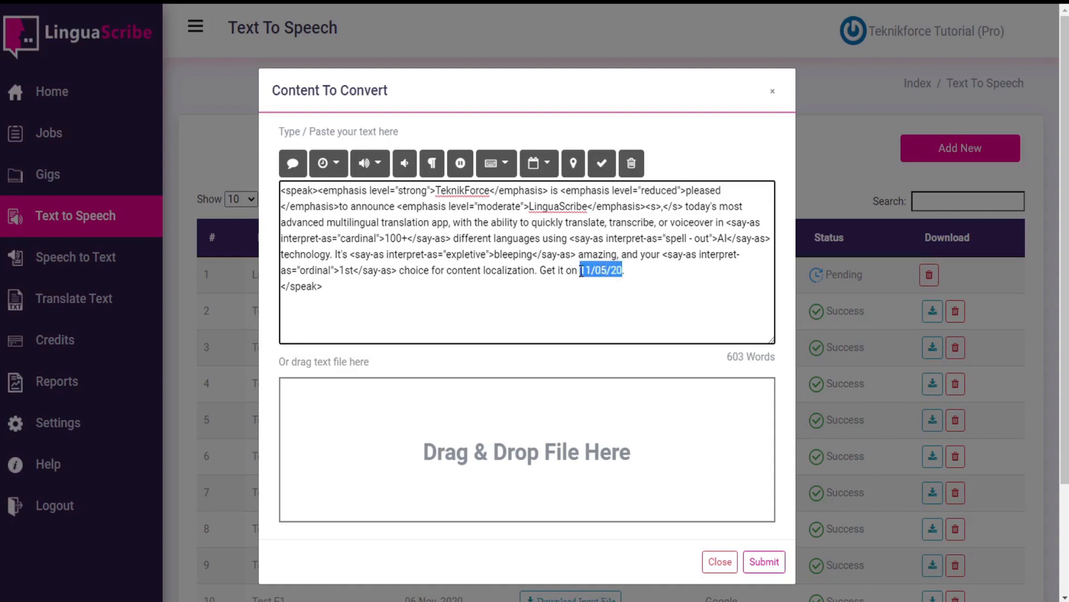
left_click(549, 164)
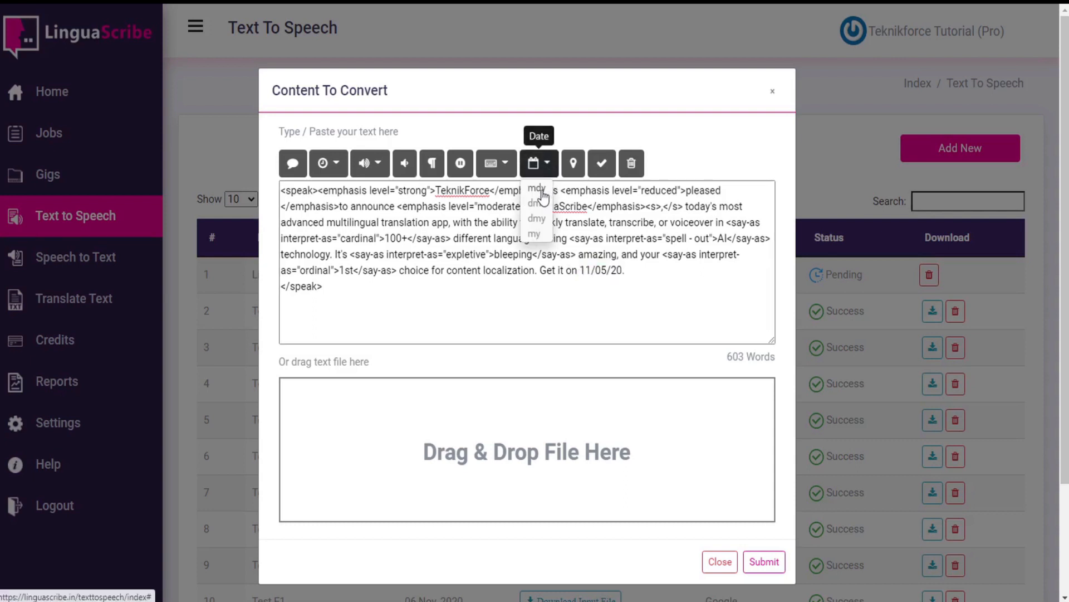
left_click(536, 190)
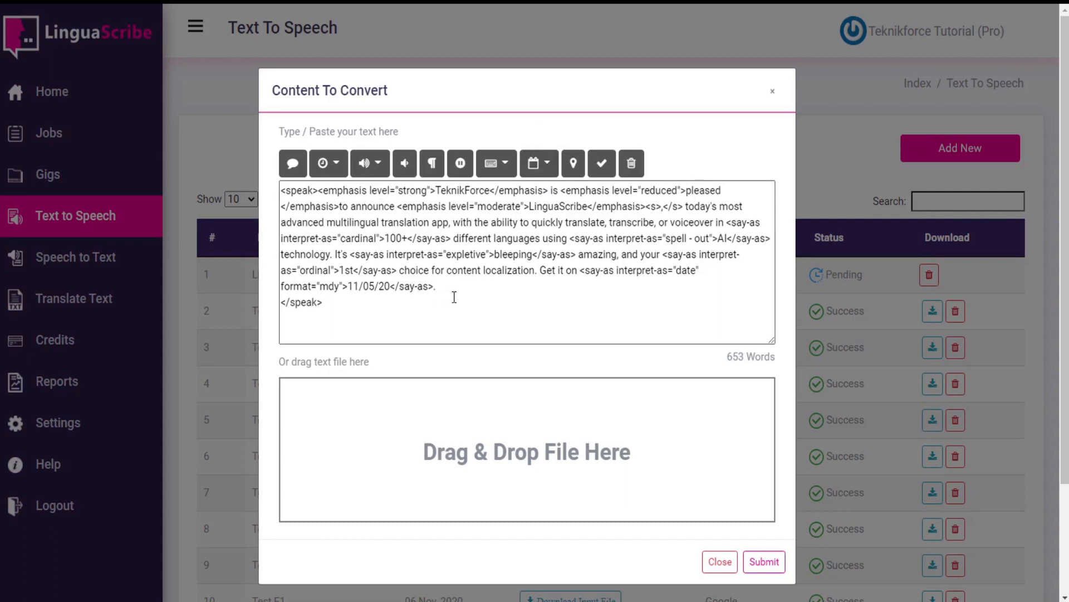
left_click(762, 561)
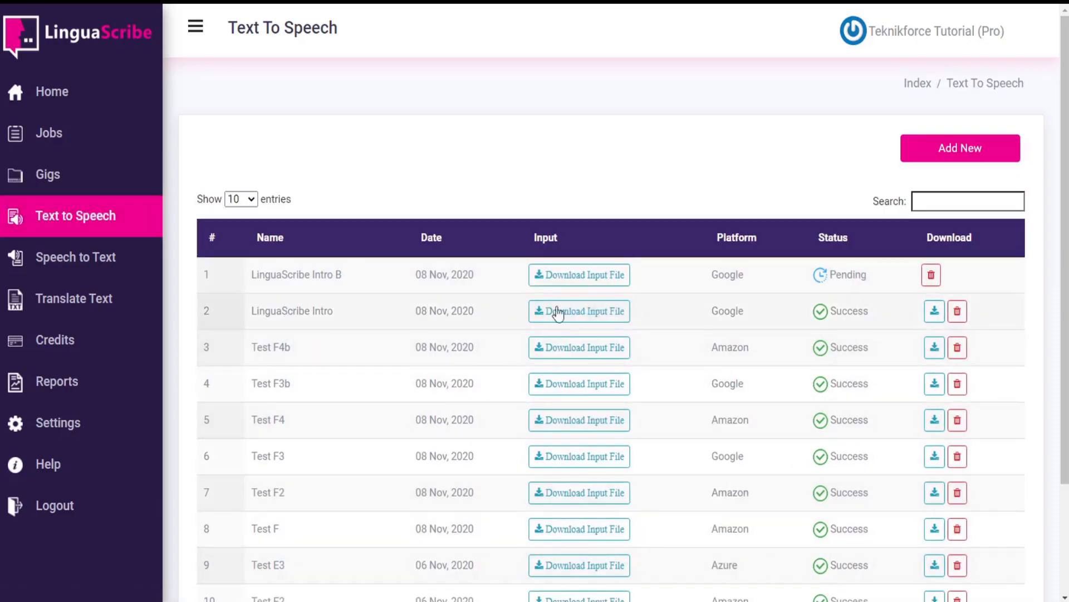
- Listen to the generated audio of LinguaScribe Intro and LinguaScribe Intro B, and open the save dialog for Intro B without saving
left_click(935, 312)
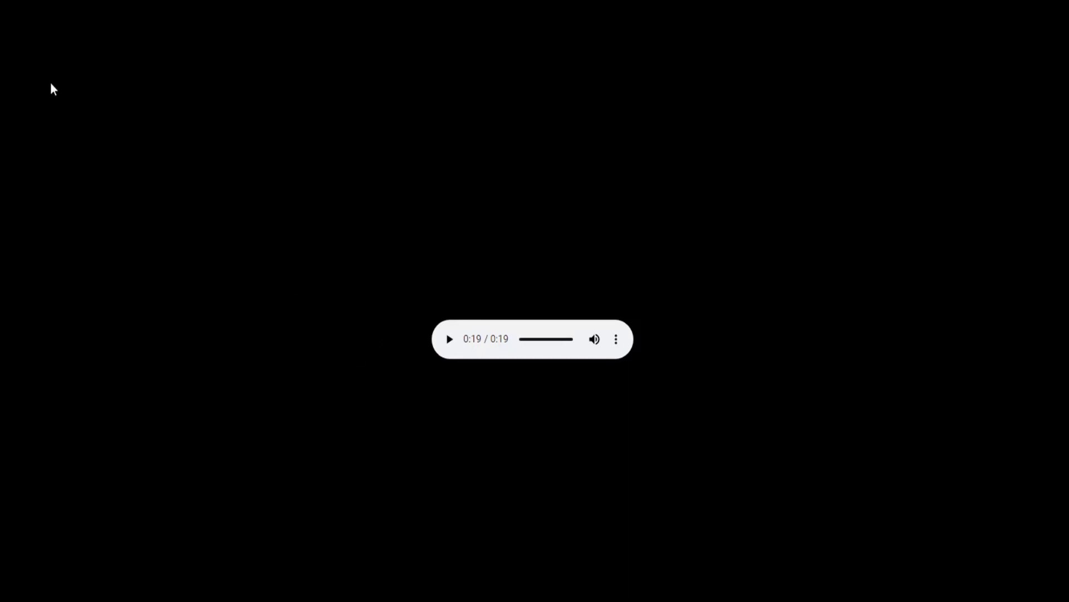
left_click(10, 4)
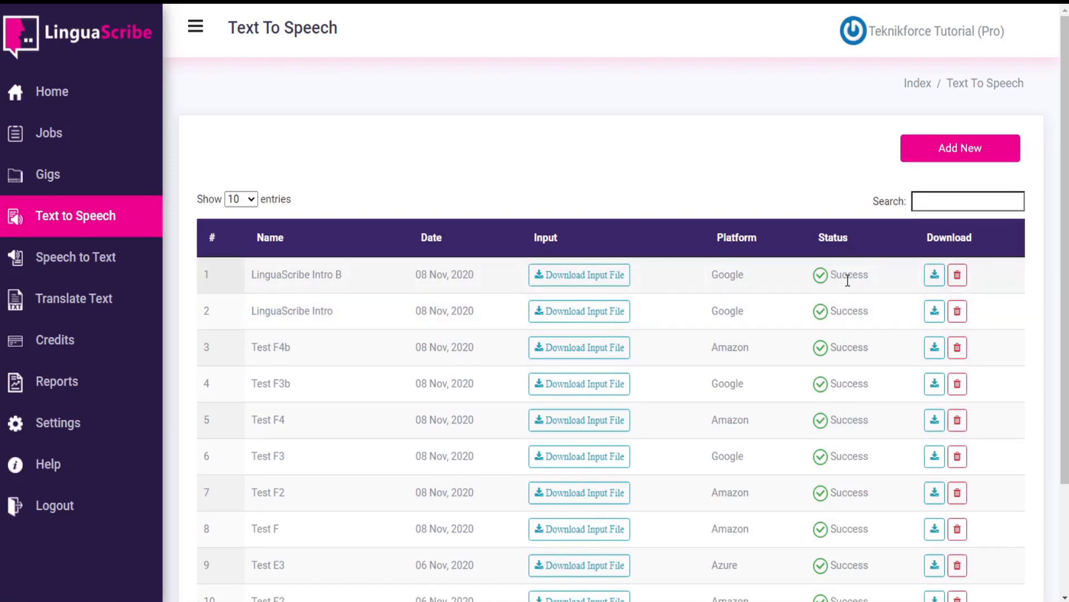
left_click(933, 278)
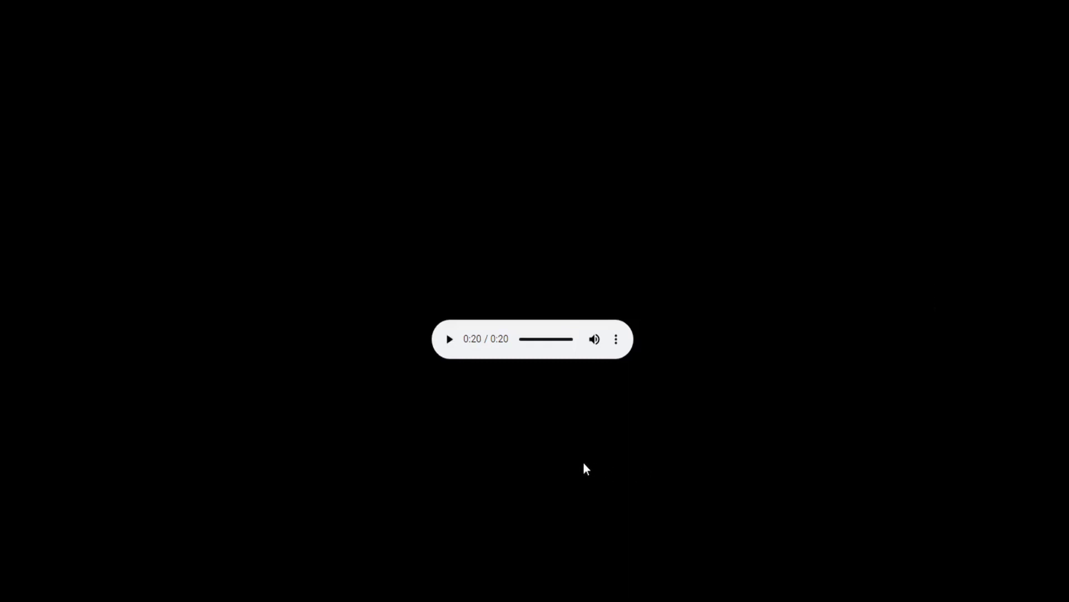
key("ctrl+s")
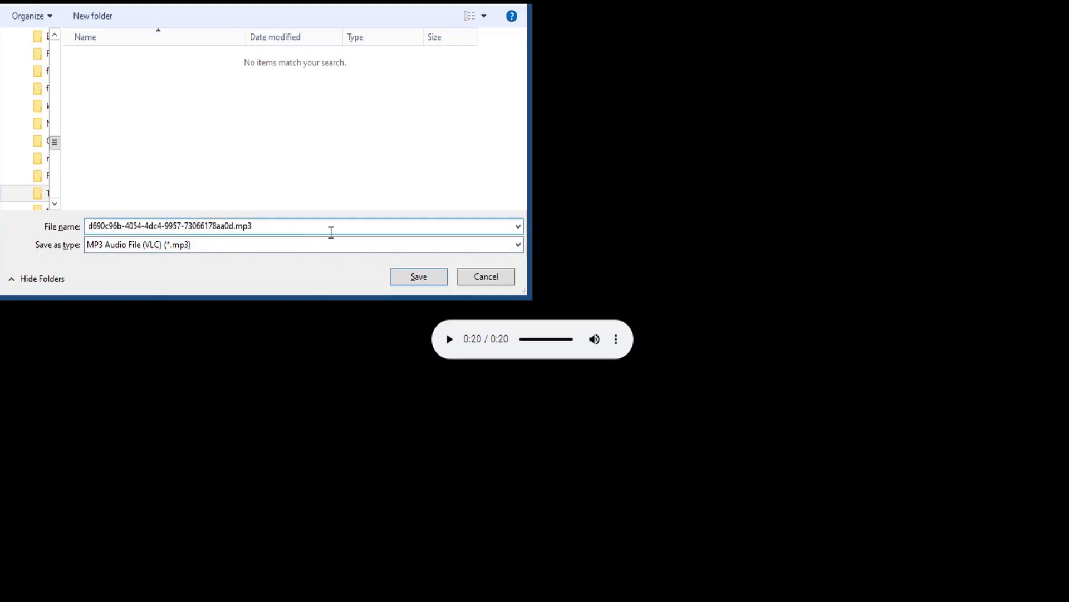
left_click(499, 277)
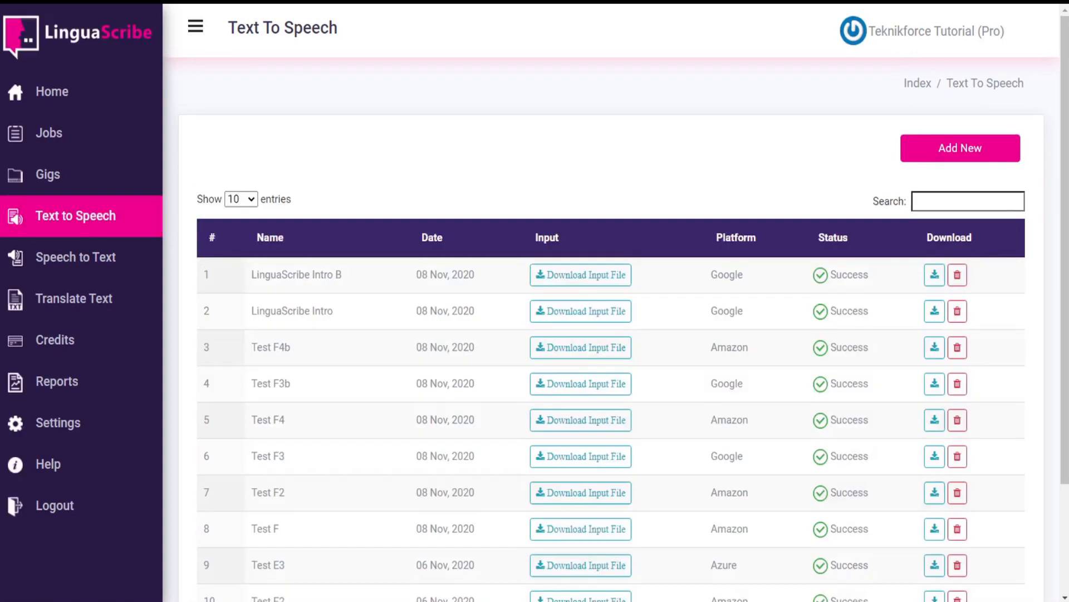
- Create a task named Demo2 using Amazon Translate, English (US) and the Joey (Male Neural) voice, and proceed to its content
left_click(962, 151)
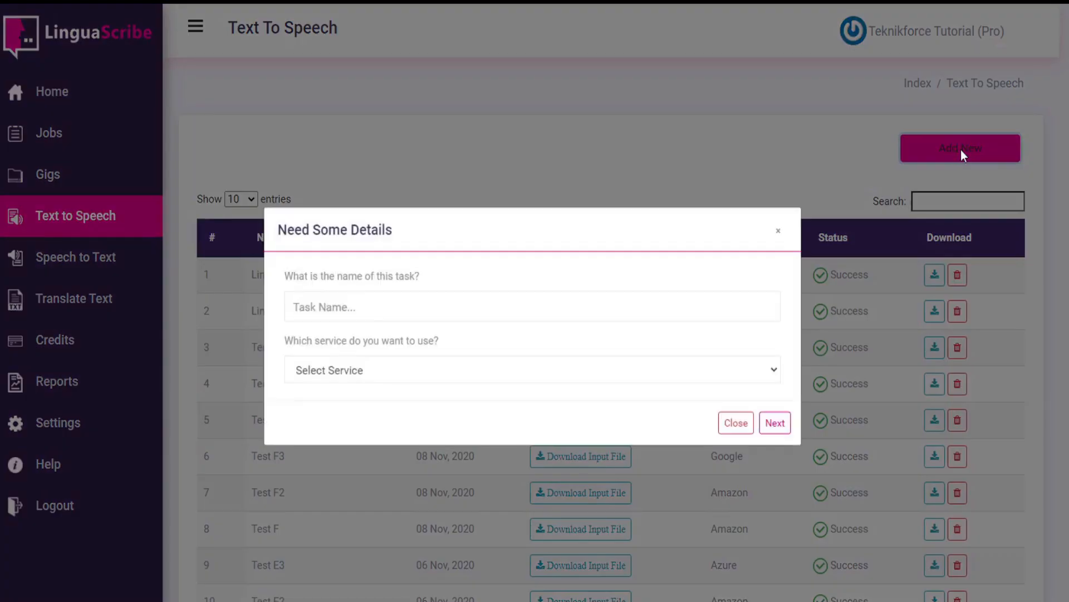
left_click(410, 307)
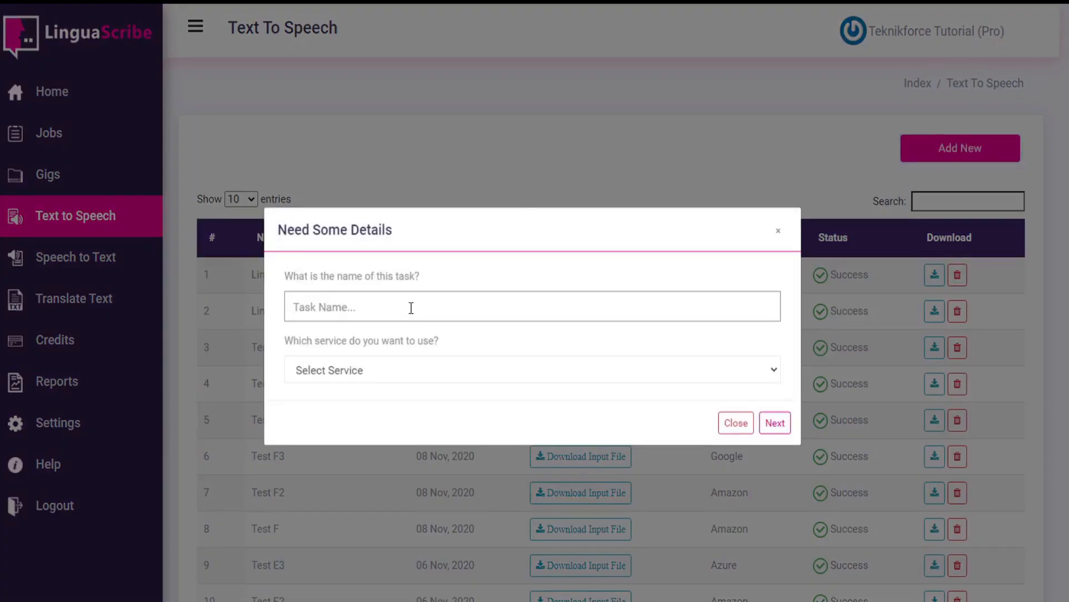
type("Demo2")
left_click(356, 369)
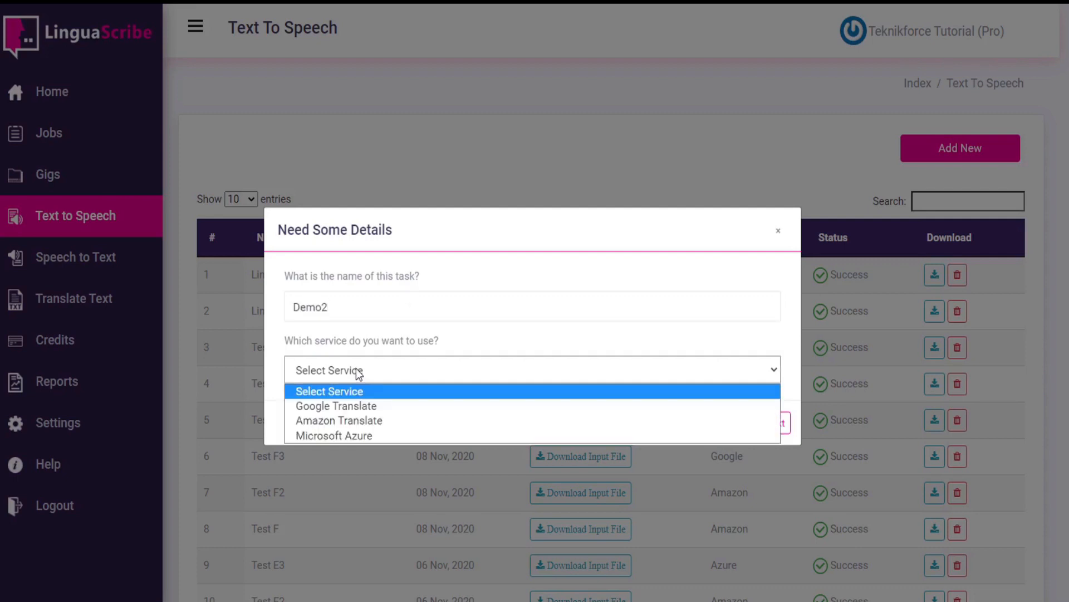
left_click(362, 419)
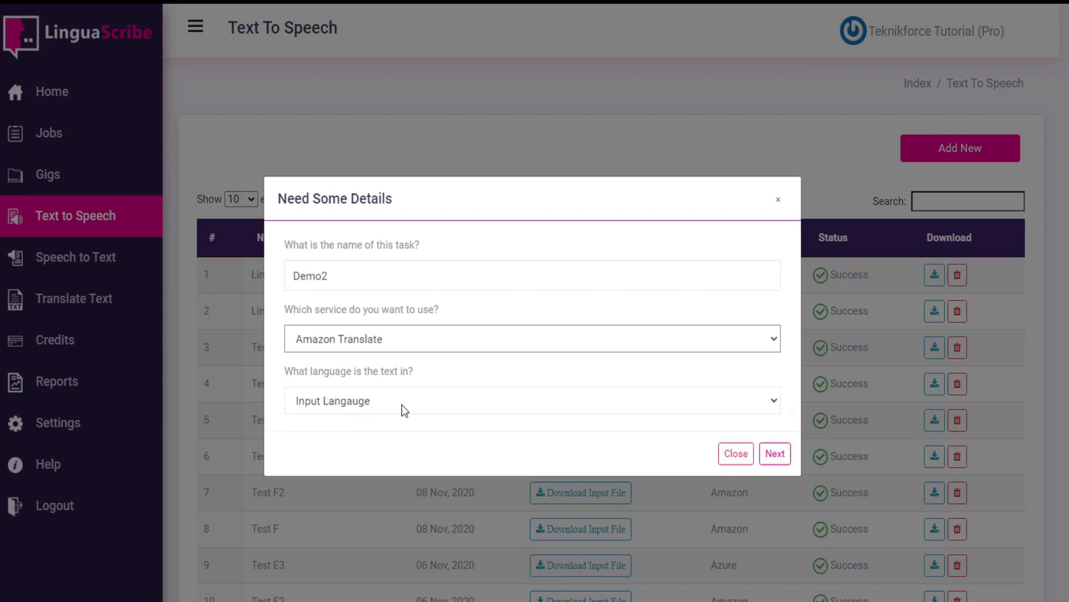
left_click(402, 405)
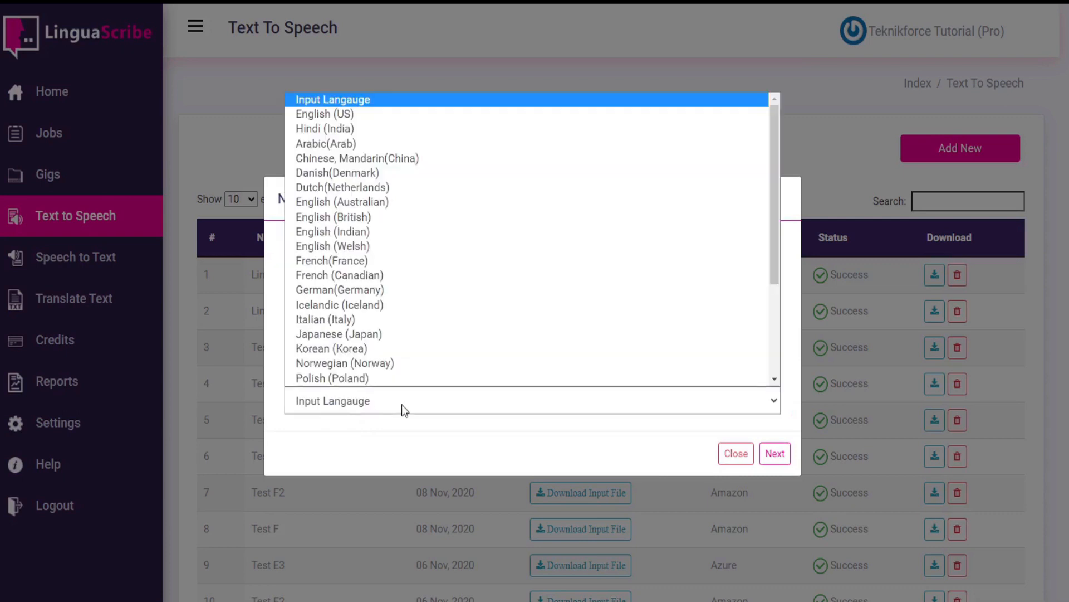
left_click(349, 114)
left_click(381, 439)
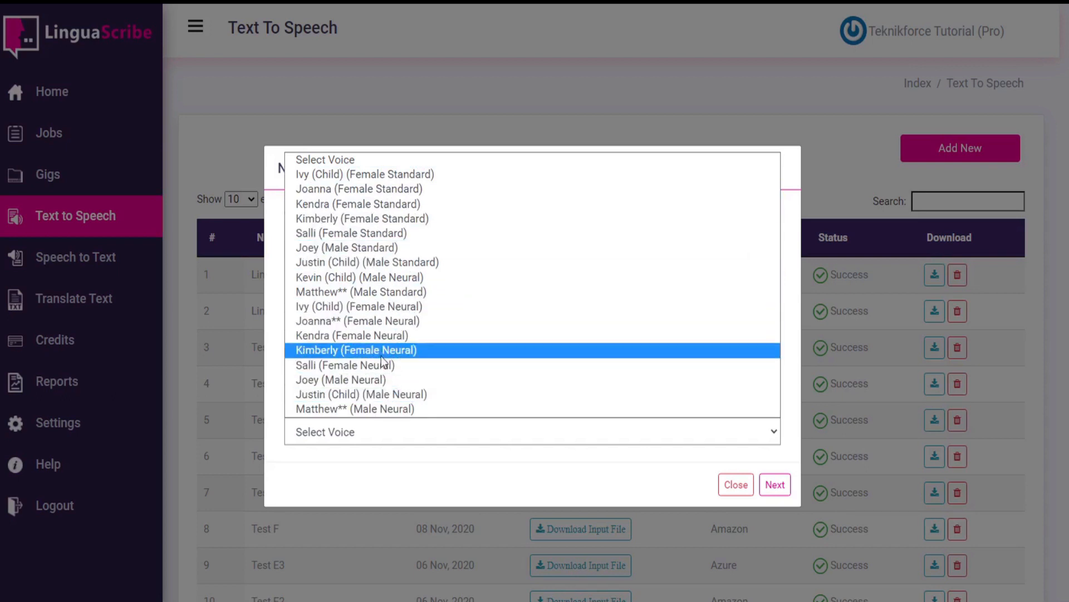
left_click(377, 380)
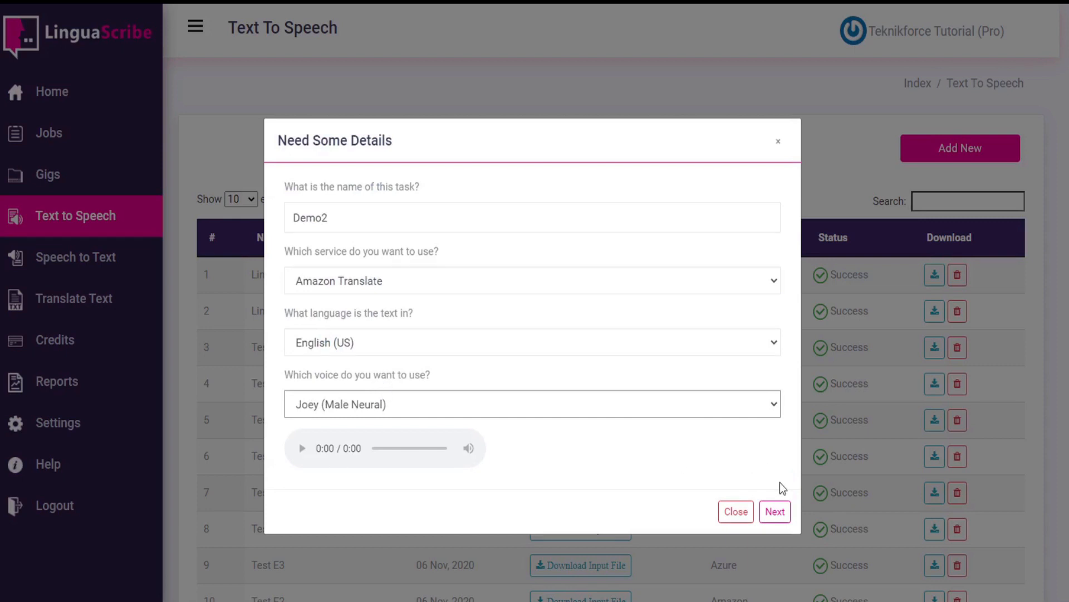
left_click(775, 512)
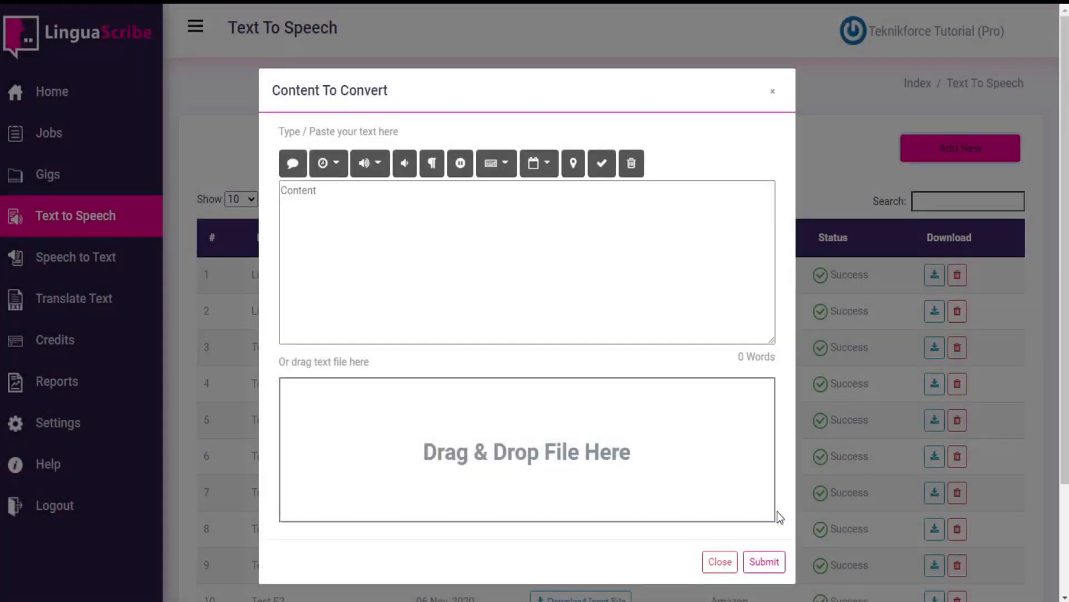
- Enter the TeknikForce LinguaScribe announcement as the content and wrap all of it in the speak tag
left_click(427, 289)
type("TeknikForce is pleased to announce LinguaScribe, today's most advanced multilingual translation app, with the ability to quickly translate, transcribe, or voiceover in 100+ different languages using A.I. technology. It's bleeping amazing, and your 1st choice for content localization. Get it on 110520.")
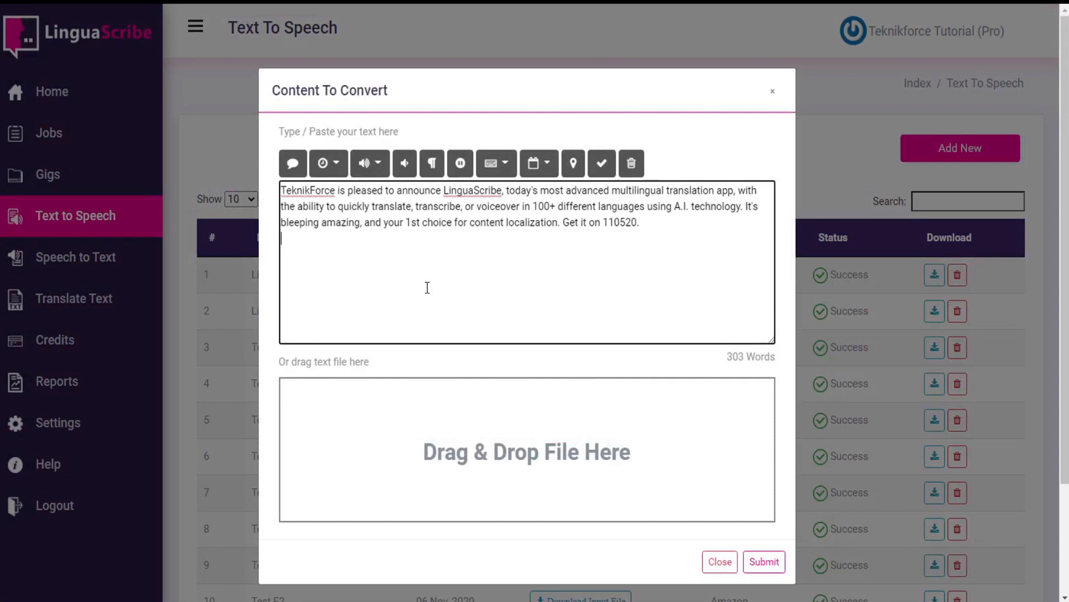
key("ctrl+a")
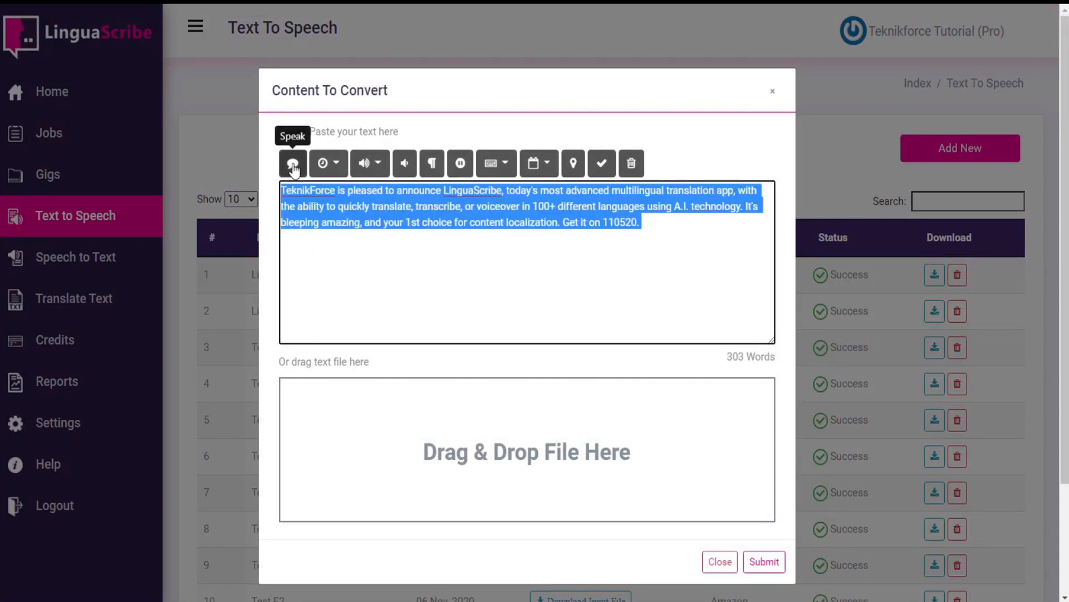
left_click(293, 168)
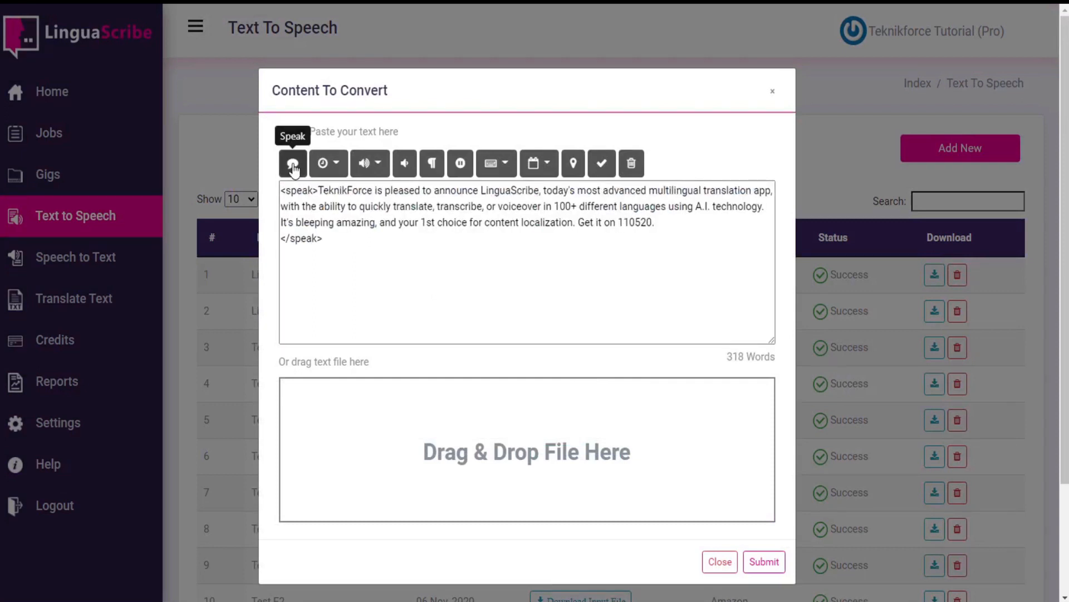
- Apply strong emphasis to the word "TeknikForce" at the start of the announcement
double_click(337, 190)
left_click(342, 166)
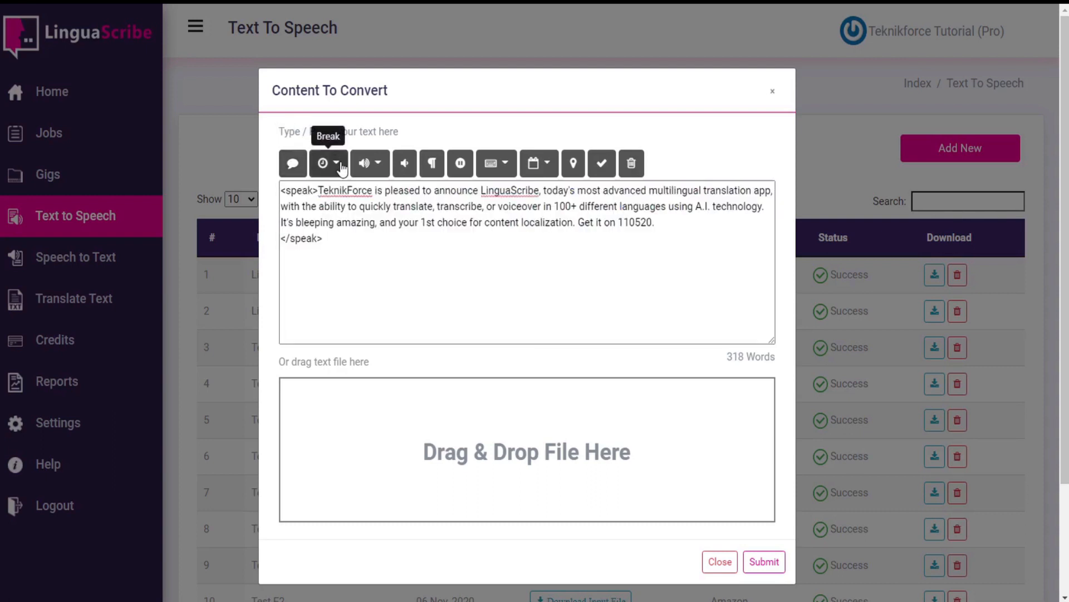
left_click(342, 166)
left_click(370, 163)
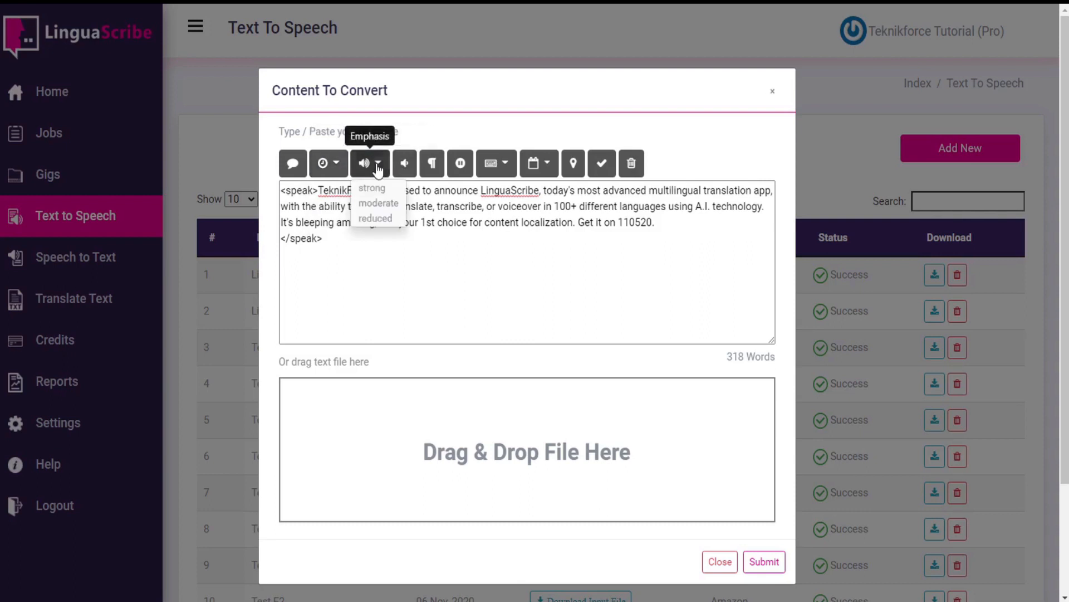
left_click(377, 188)
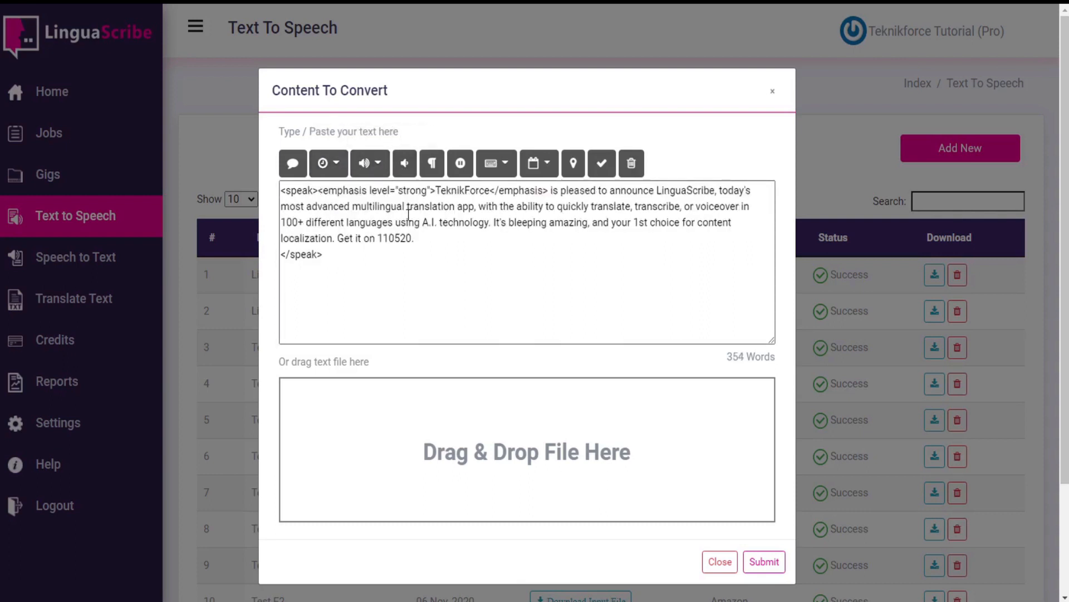
- Apply the whispering effect to the word "announce" and the ordinal say-as tag to "1st"
double_click(628, 189)
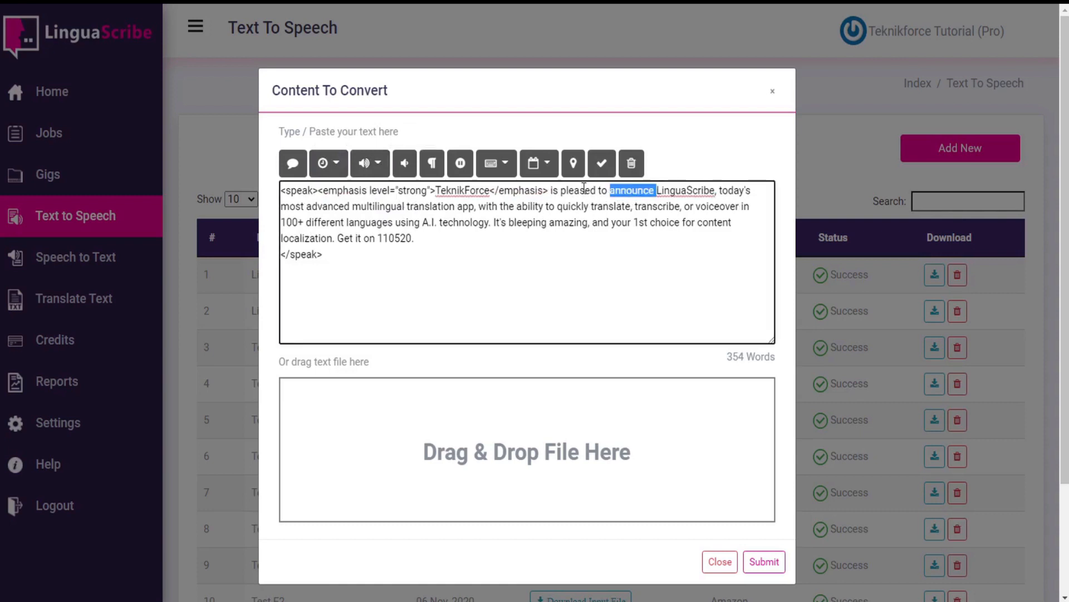
left_click(405, 165)
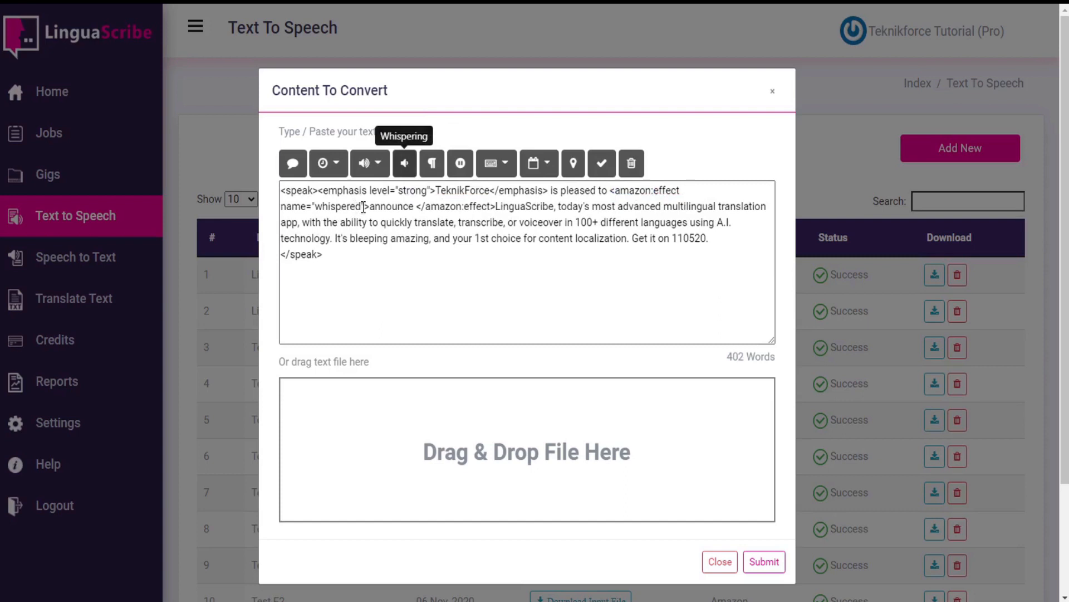
double_click(482, 238)
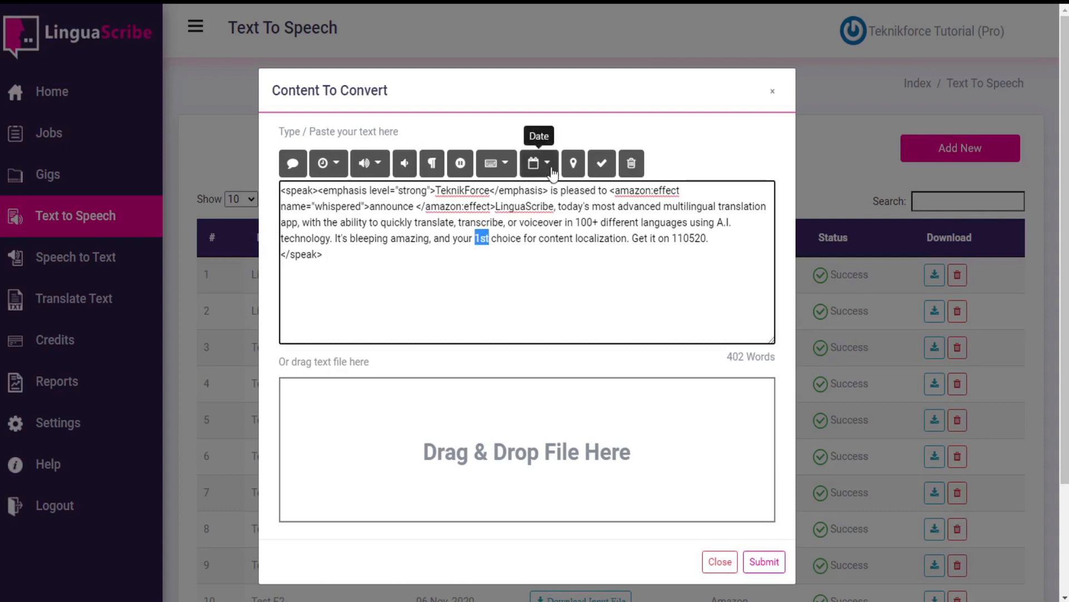
left_click(506, 167)
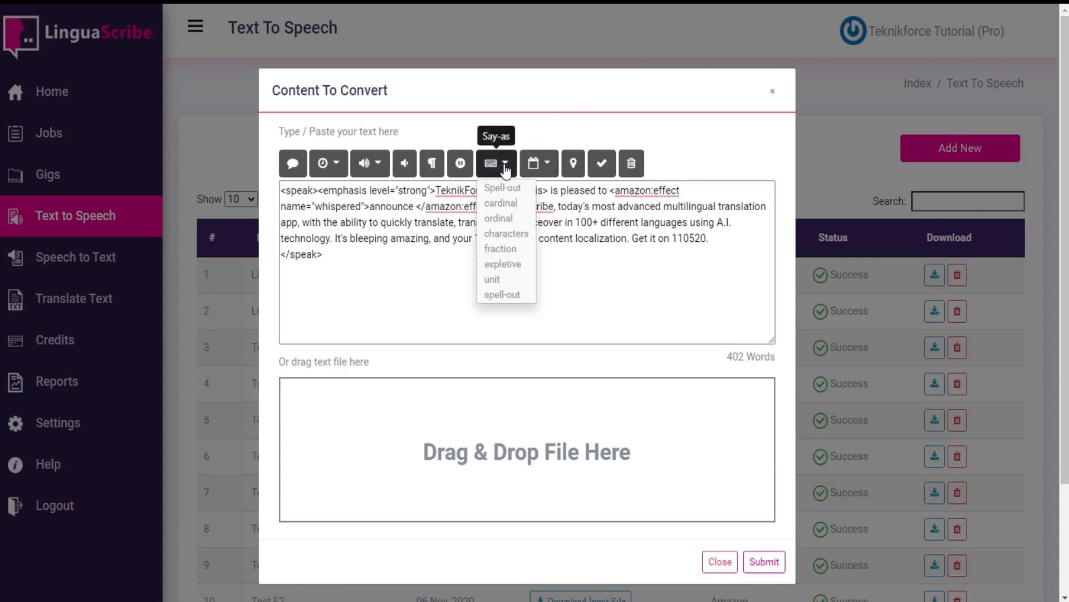
left_click(505, 213)
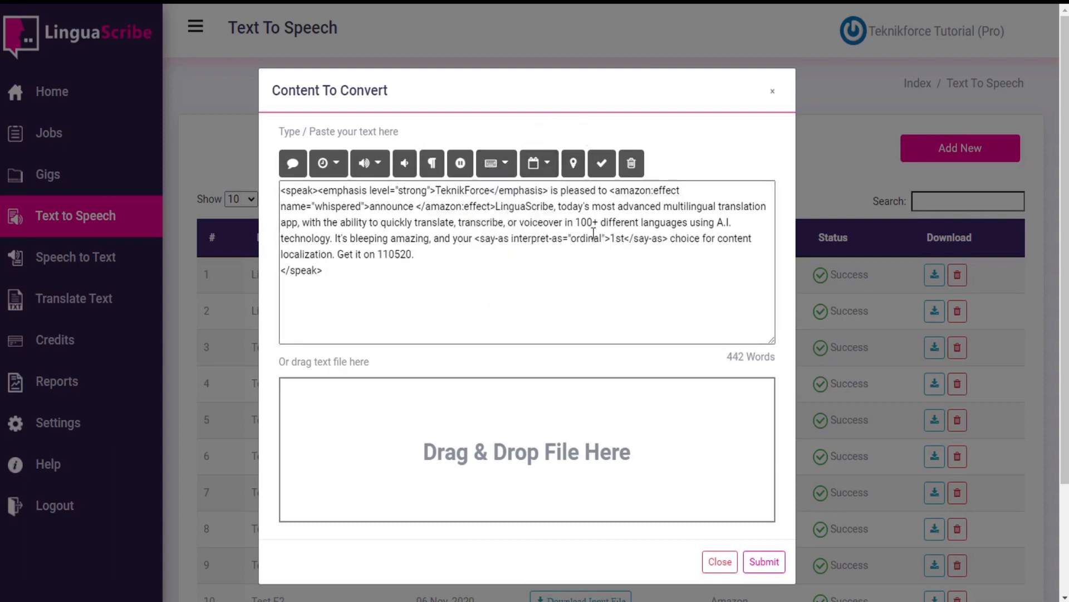
- Rewrite the release date at the end of the text as 11/05/20 and tag it as a date in mdy format
left_click(389, 253)
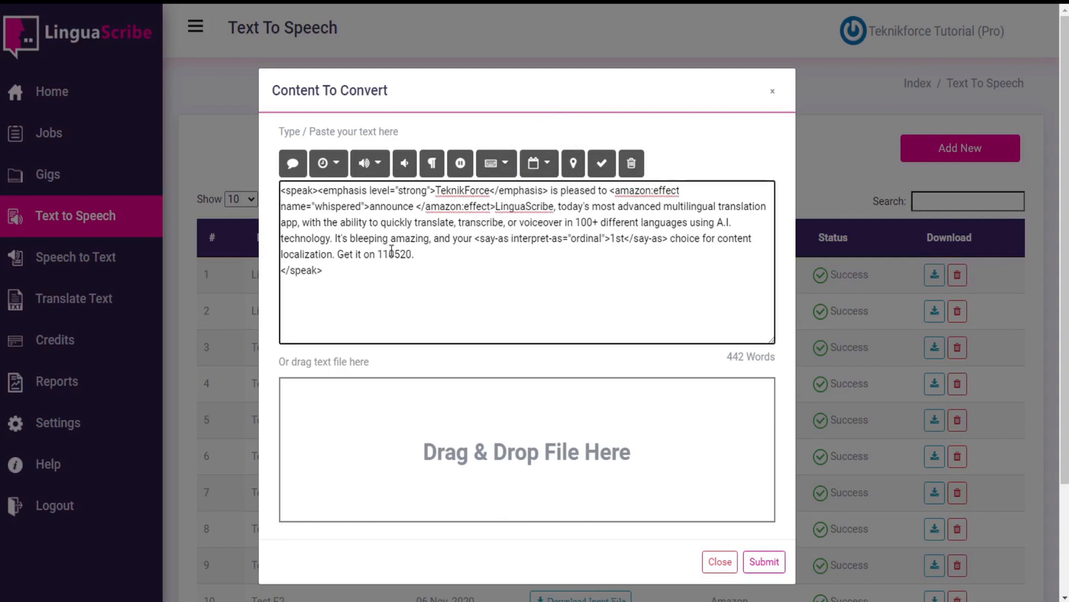
type("/")
left_click(409, 254)
type("/")
left_click_drag(420, 255, 375, 255)
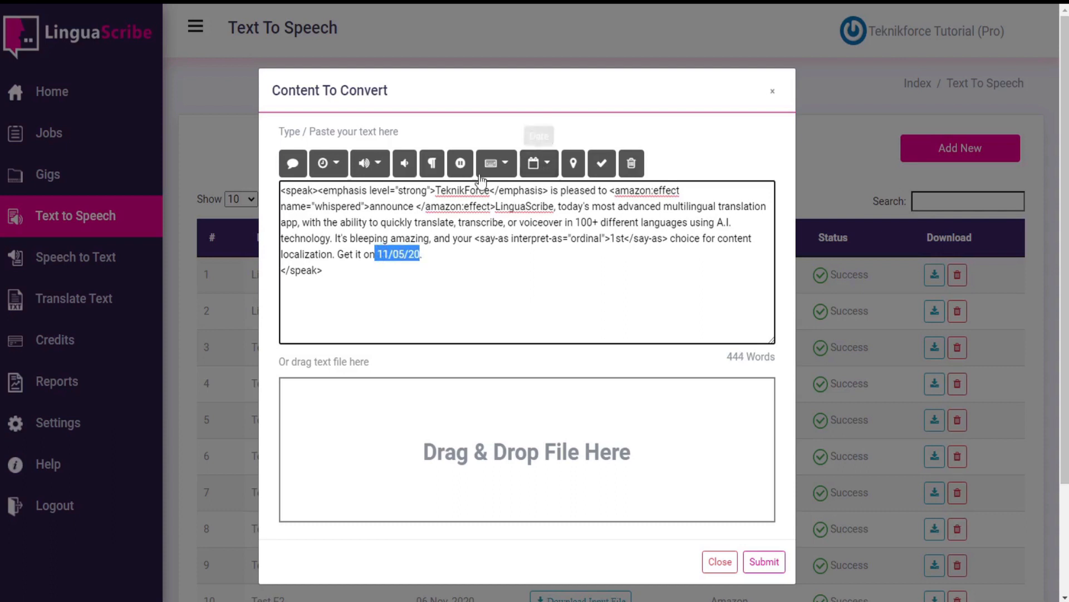
left_click(503, 166)
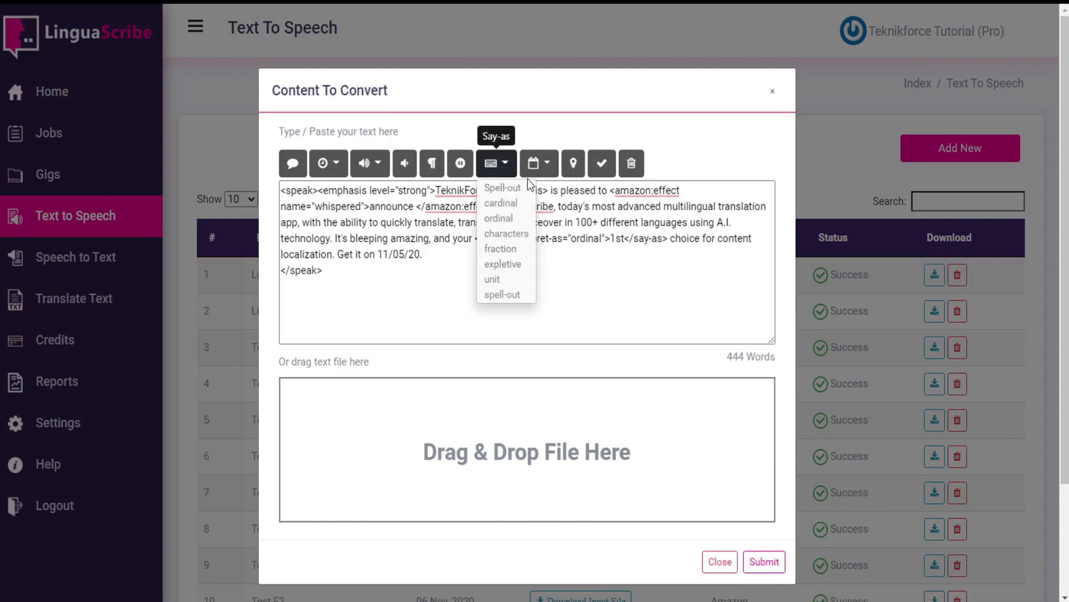
left_click(548, 165)
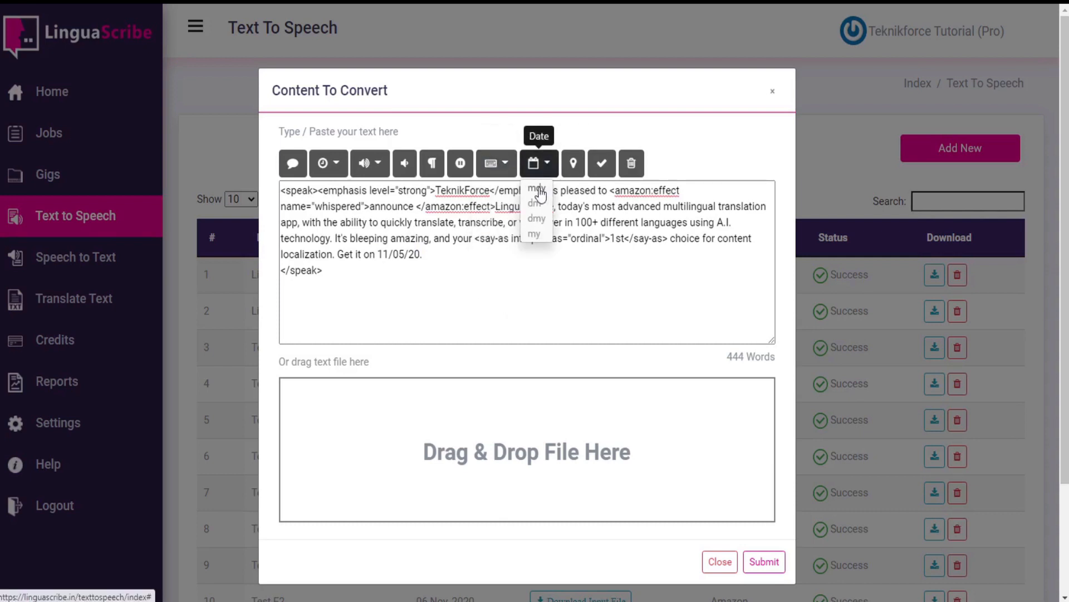
left_click(538, 189)
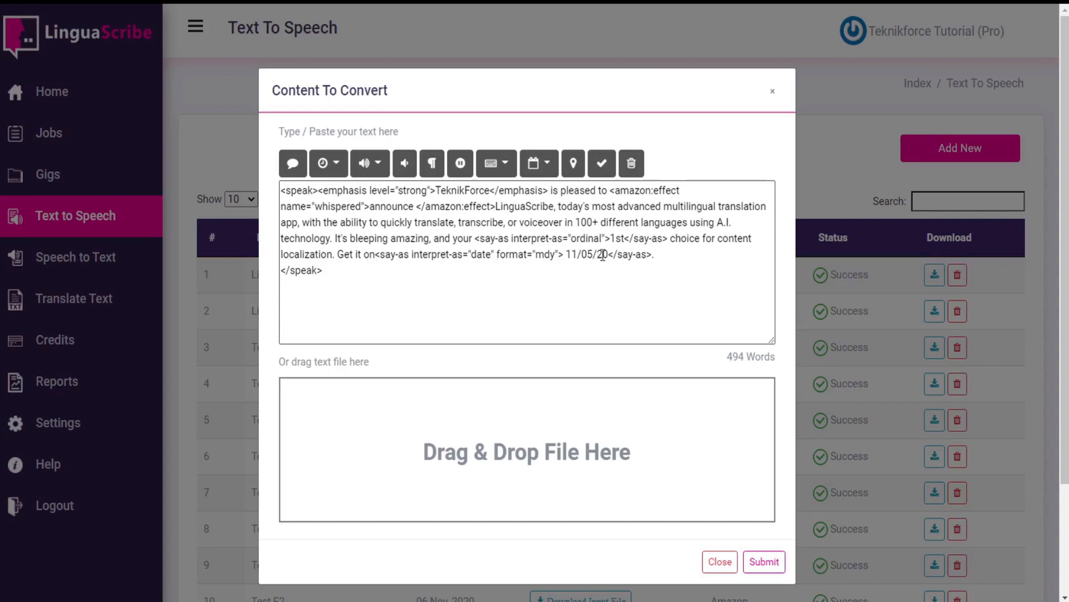
- Apply the expletive say-as tag to "bleeping" and submit the Demo2 text for conversion
double_click(369, 238)
left_click(490, 170)
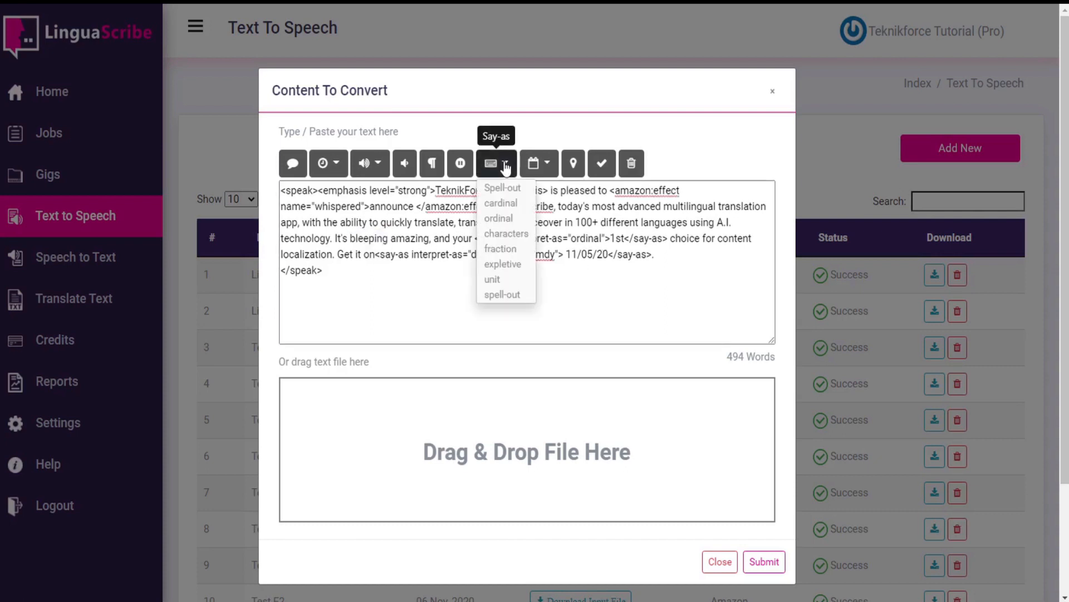
left_click(505, 265)
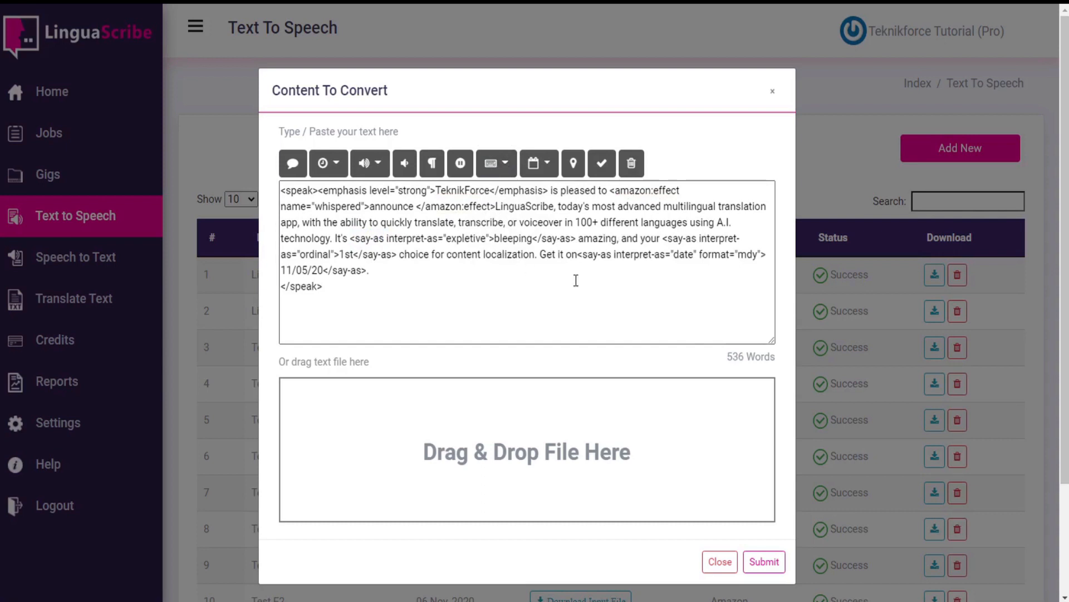
left_click(769, 562)
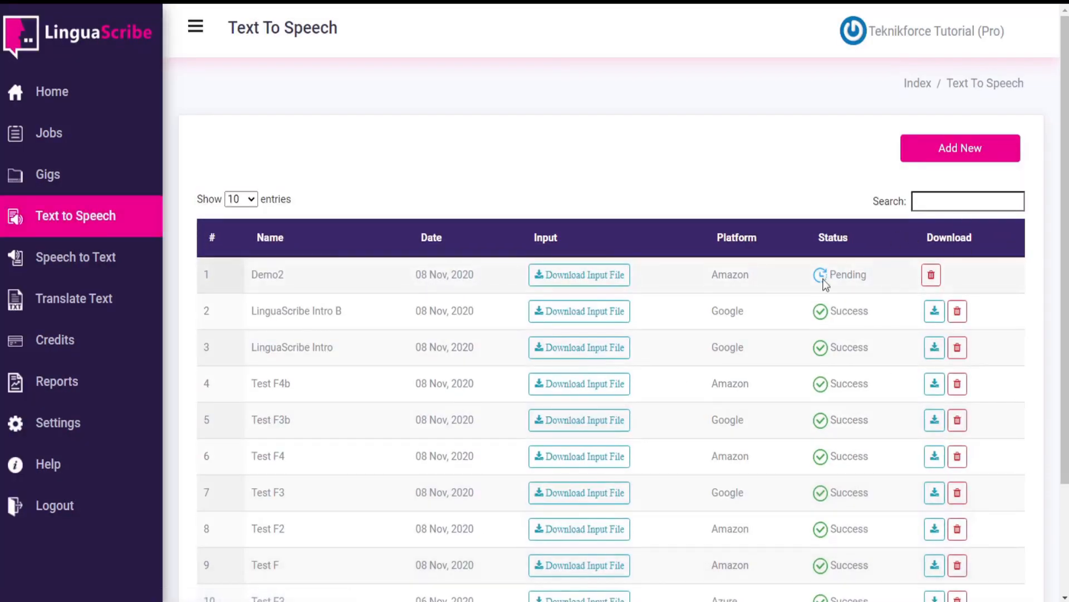
- Create a task named Demo3 using Microsoft Azure, English (US) and the Guy (Male Neural) voice, and proceed to its content
left_click(952, 155)
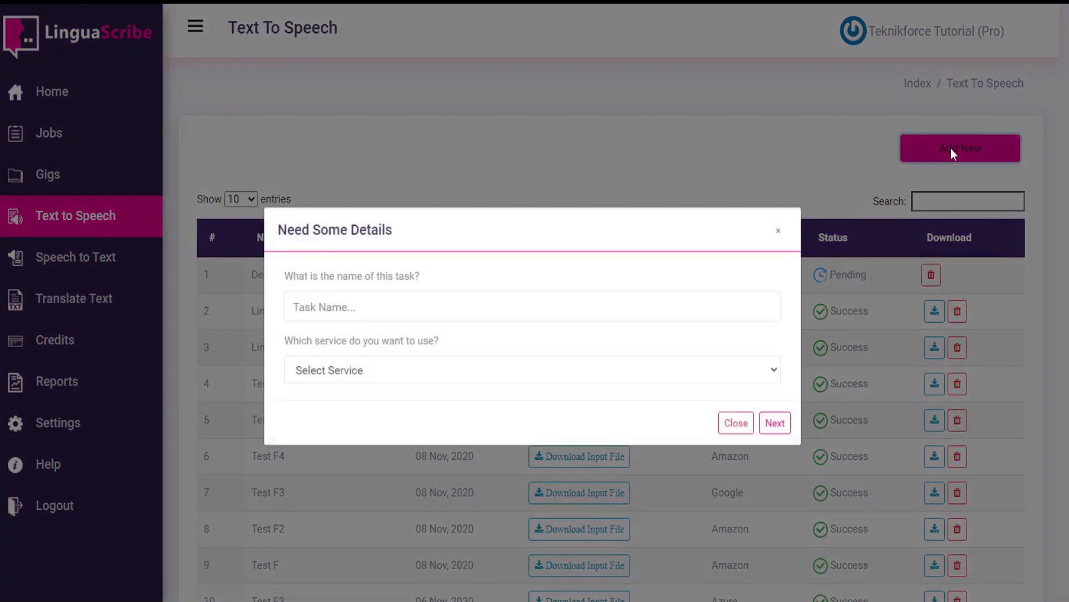
left_click(385, 309)
type("Demo3")
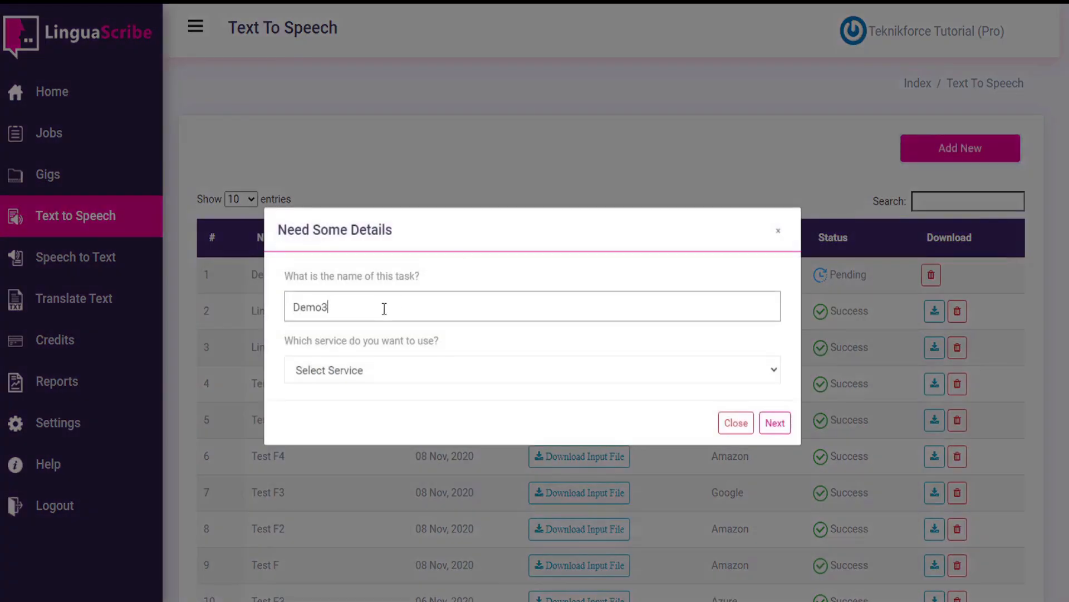
left_click(382, 373)
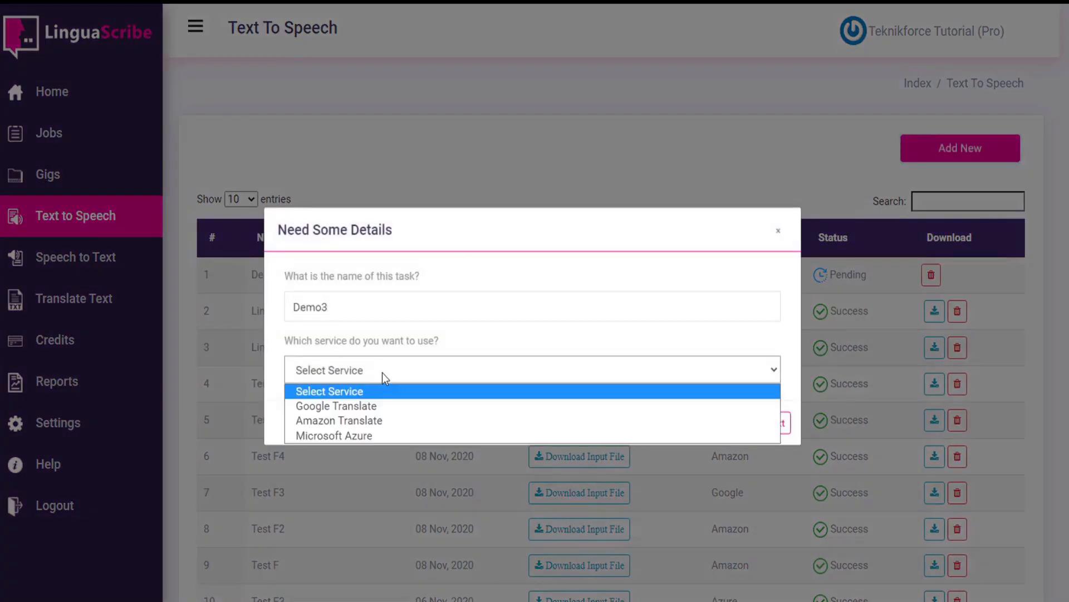
left_click(368, 431)
left_click(372, 403)
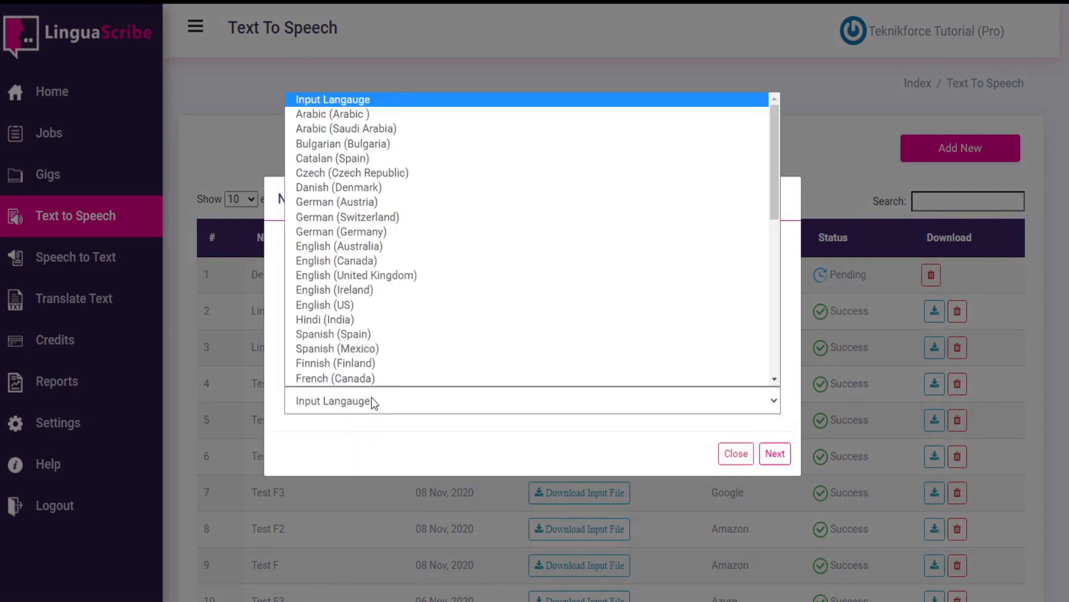
left_click(370, 305)
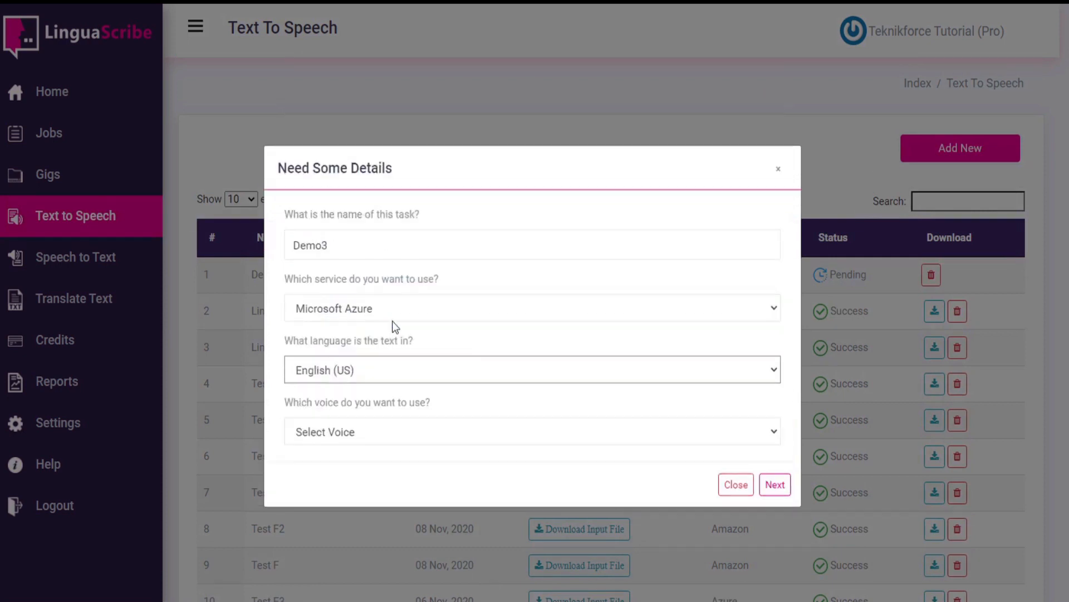
left_click(477, 436)
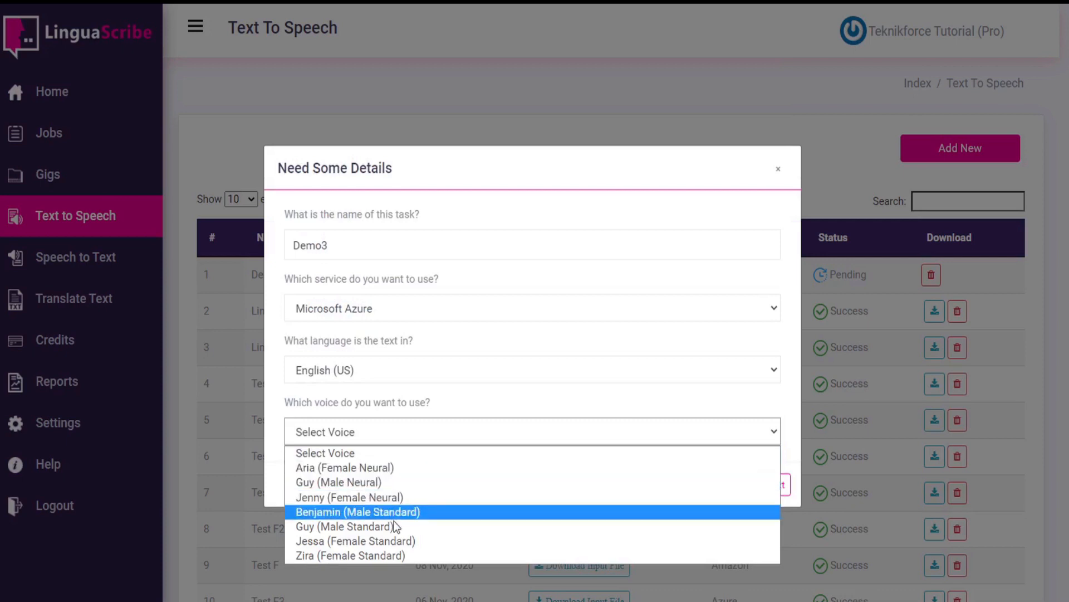
left_click(371, 482)
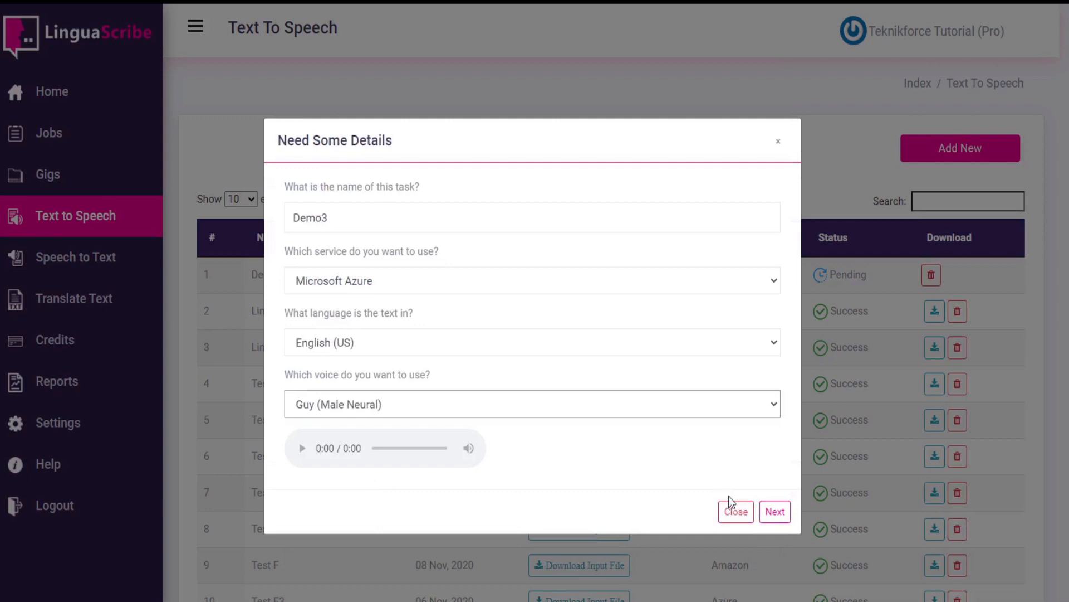
left_click(775, 512)
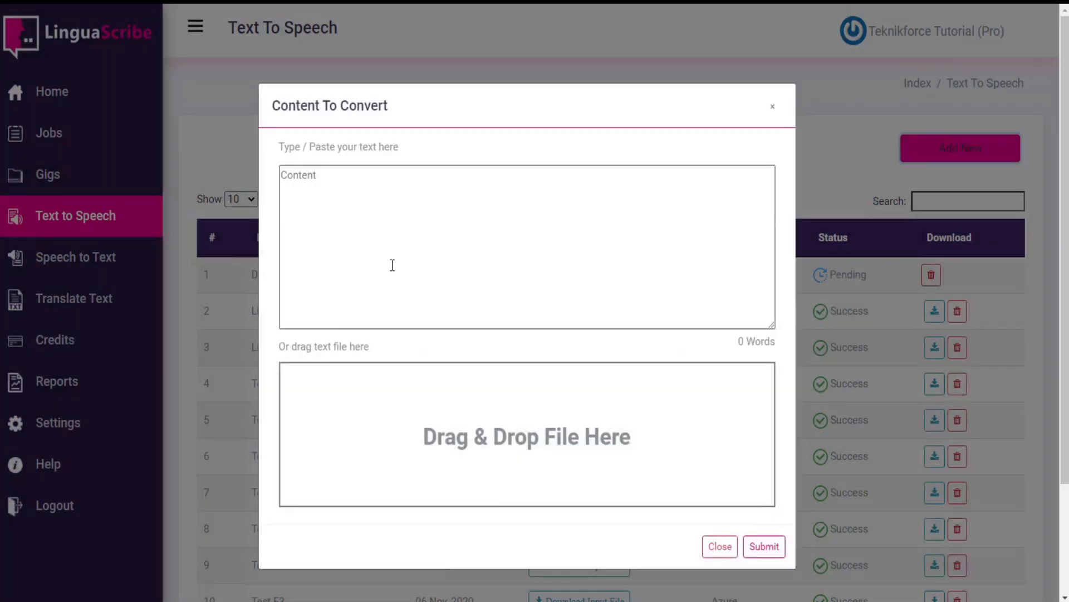
- Enter the untagged TeknikForce LinguaScribe announcement as Demo3's content and submit it for conversion
left_click(392, 265)
type("TeknikForce is pleased to announce LinguaScribe, today's most advanced multilingual translation app, with the ability to quickly translate, transcribe, or voiceover in 100+ different languages using A.I. technology. It's bleeping amazing, and your 1st choice for content localization. Get it on 110520.")
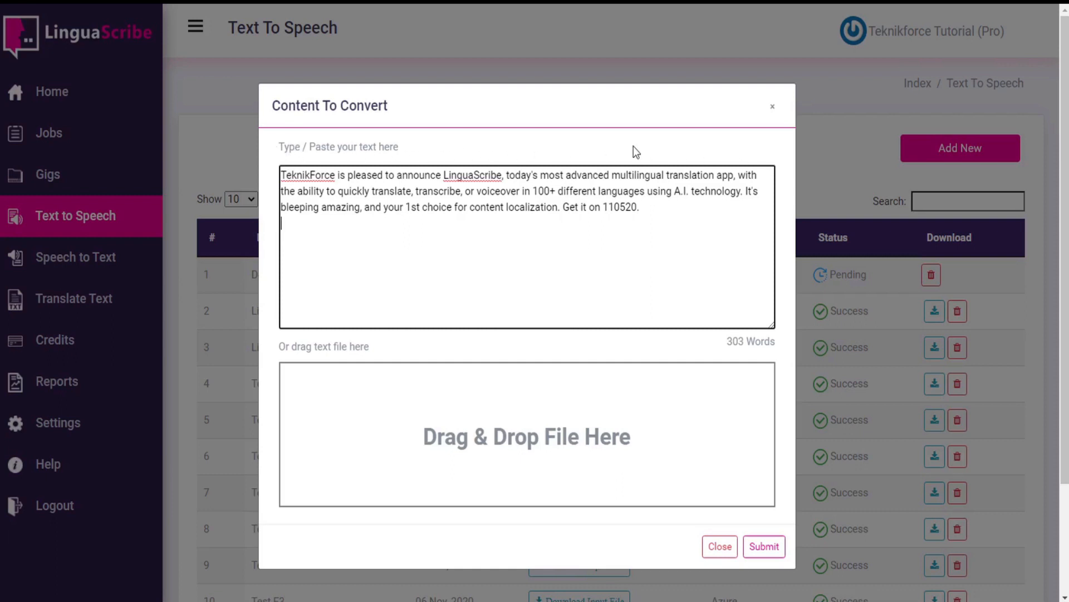
left_click(764, 547)
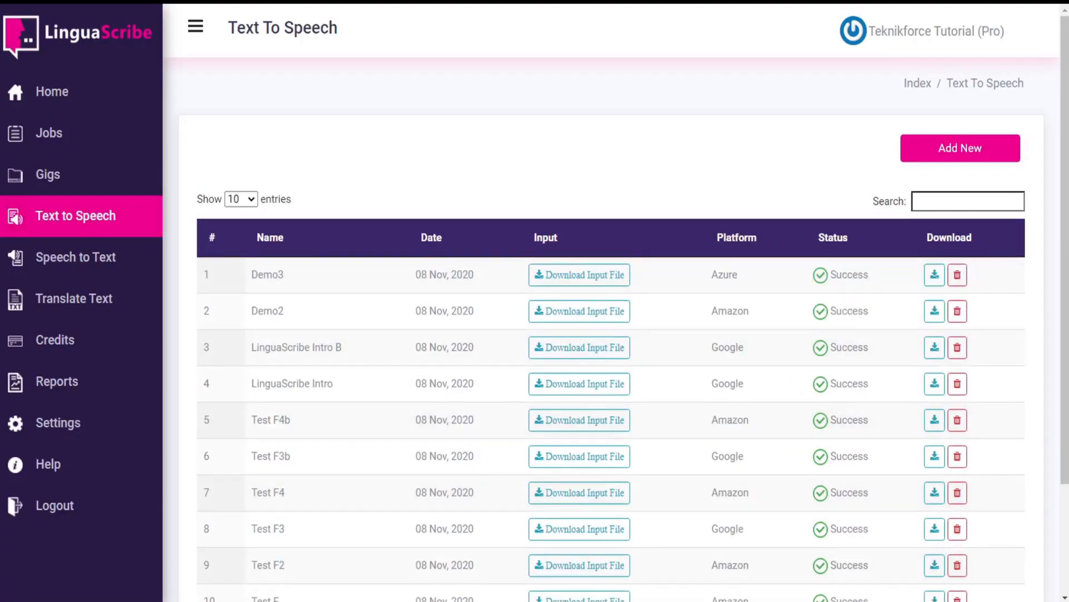
- Open the generated audio of the Demo2 task
left_click(936, 312)
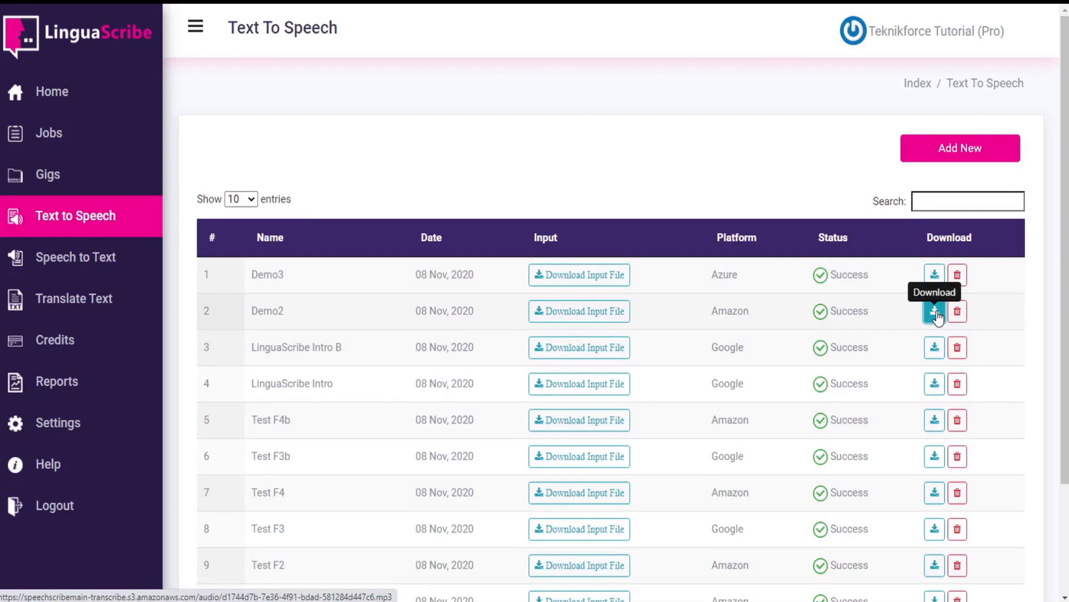